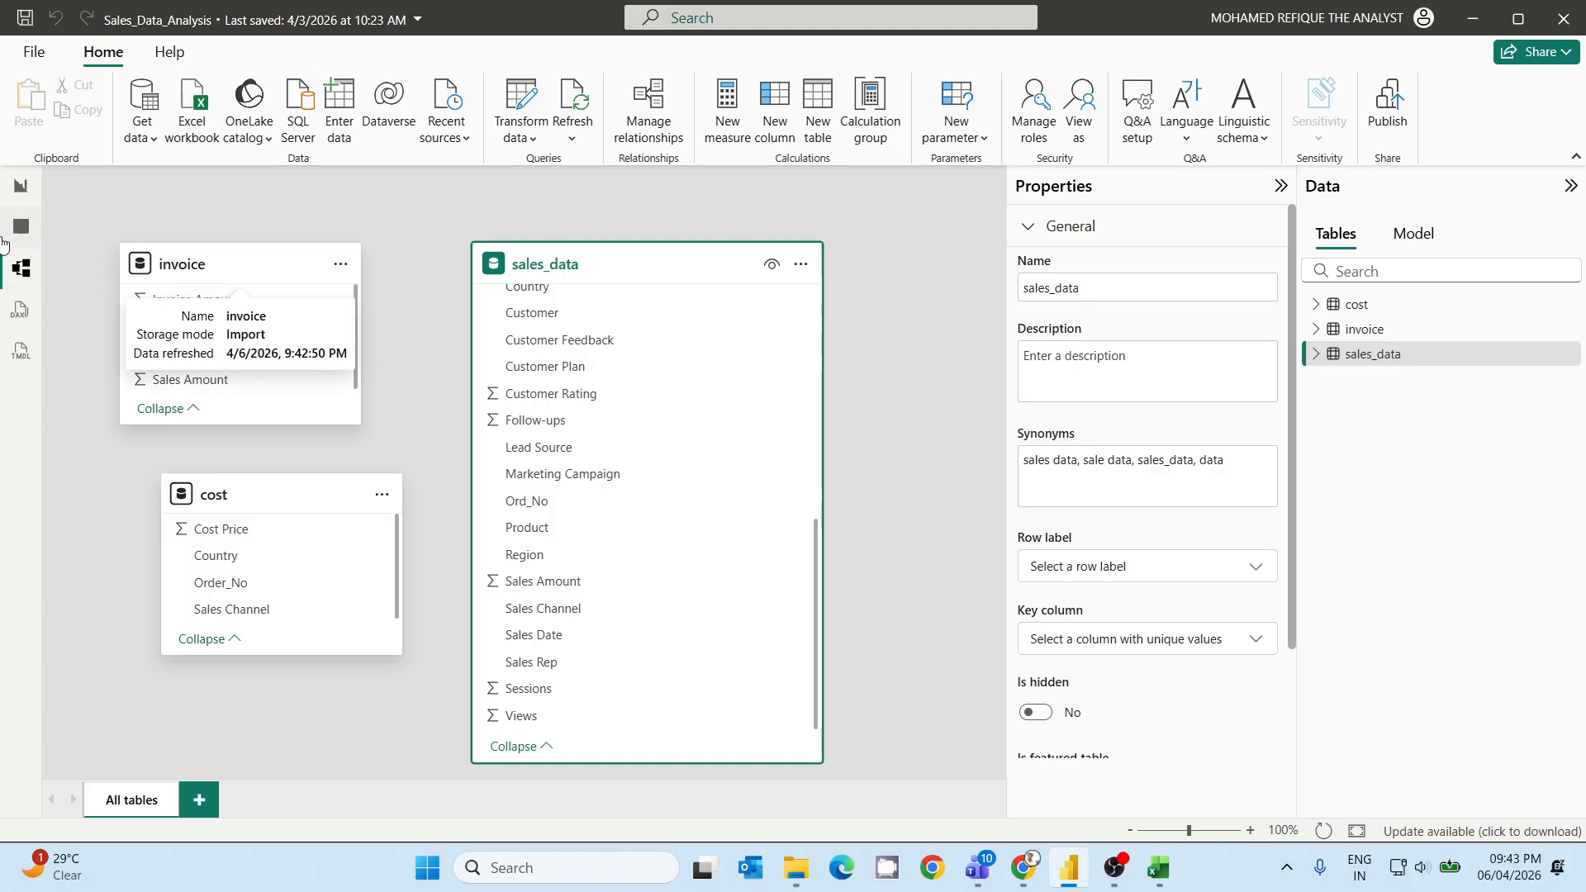
Add an empty table visual to the report page, enlarge it and move it slightly away from the page's corner.
{"action": "left_click", "coordinate": [21, 188]}
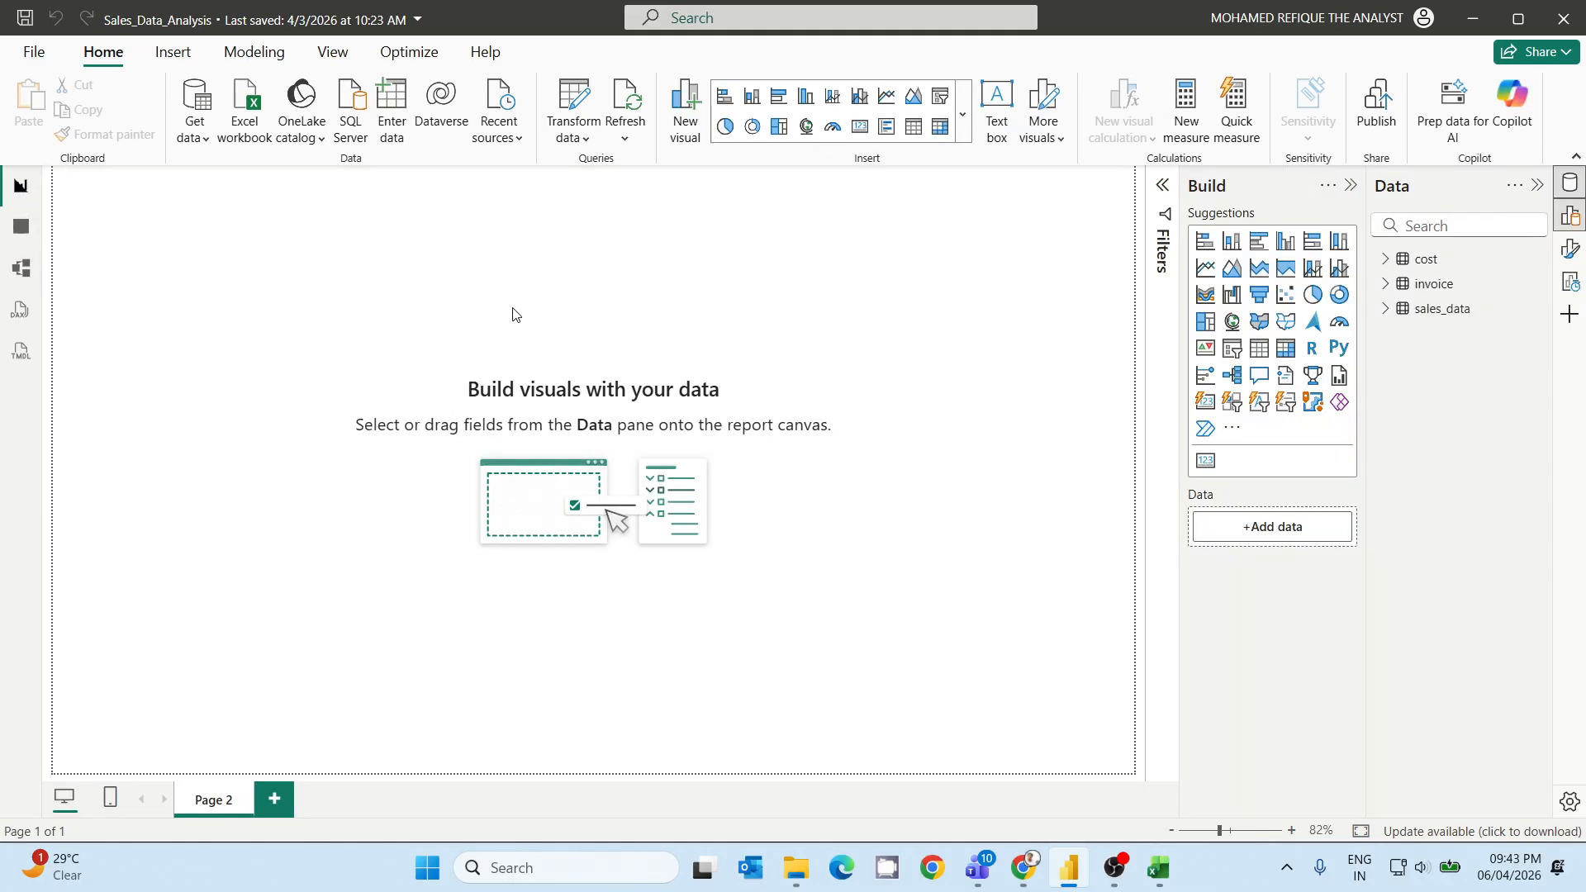
{"action": "left_click", "coordinate": [1259, 355]}
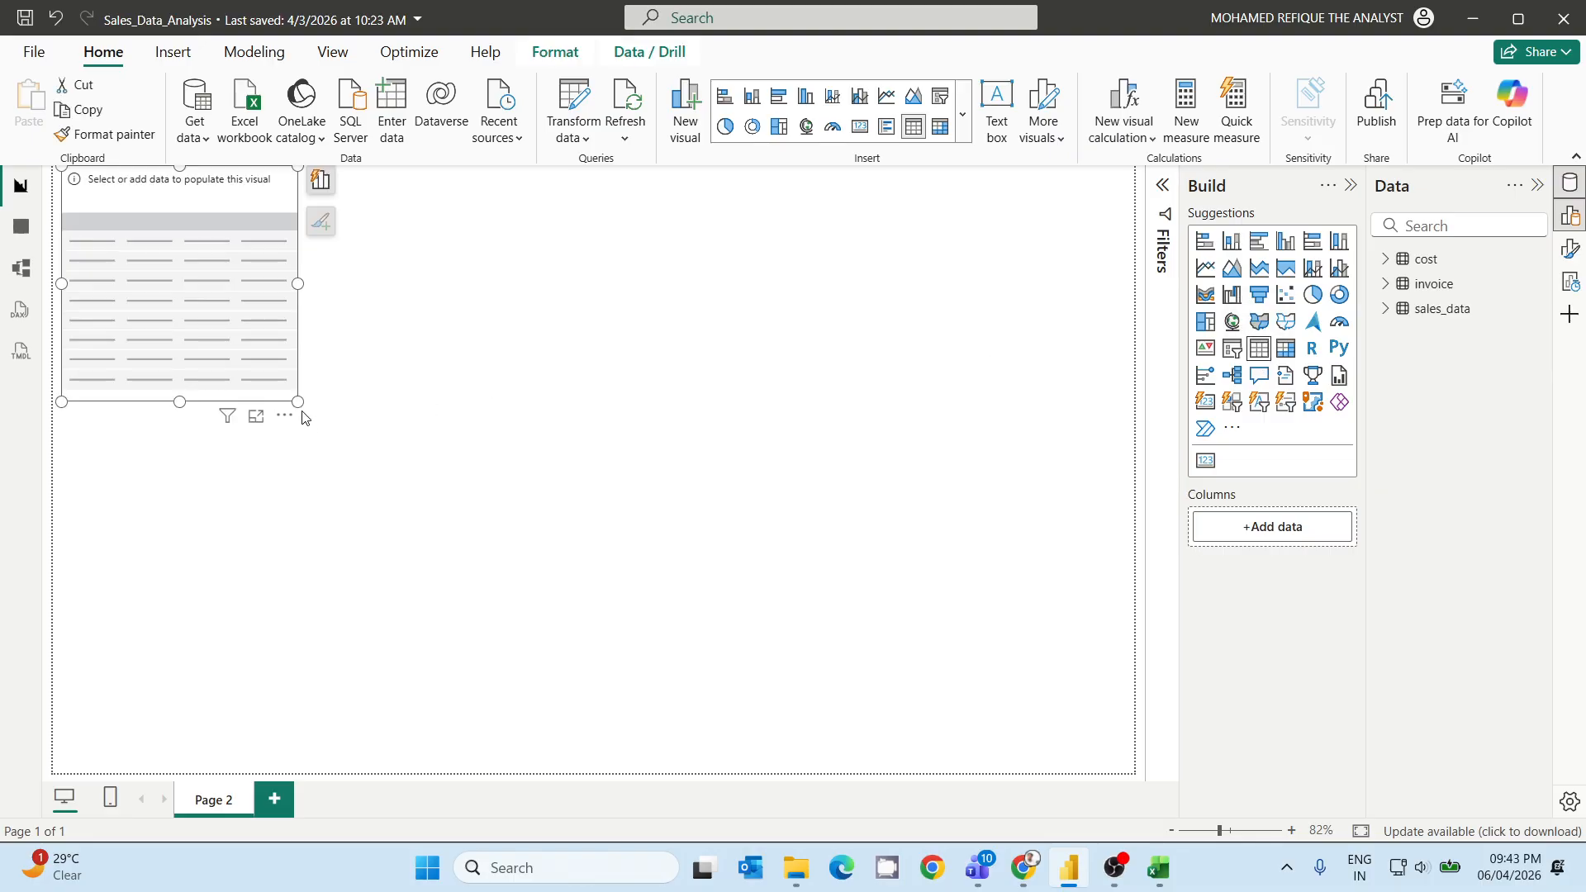
{"action": "left_click_drag", "start_coordinate": [316, 413], "coordinate": [639, 579]}
{"action": "left_click_drag", "start_coordinate": [435, 200], "coordinate": [484, 232]}
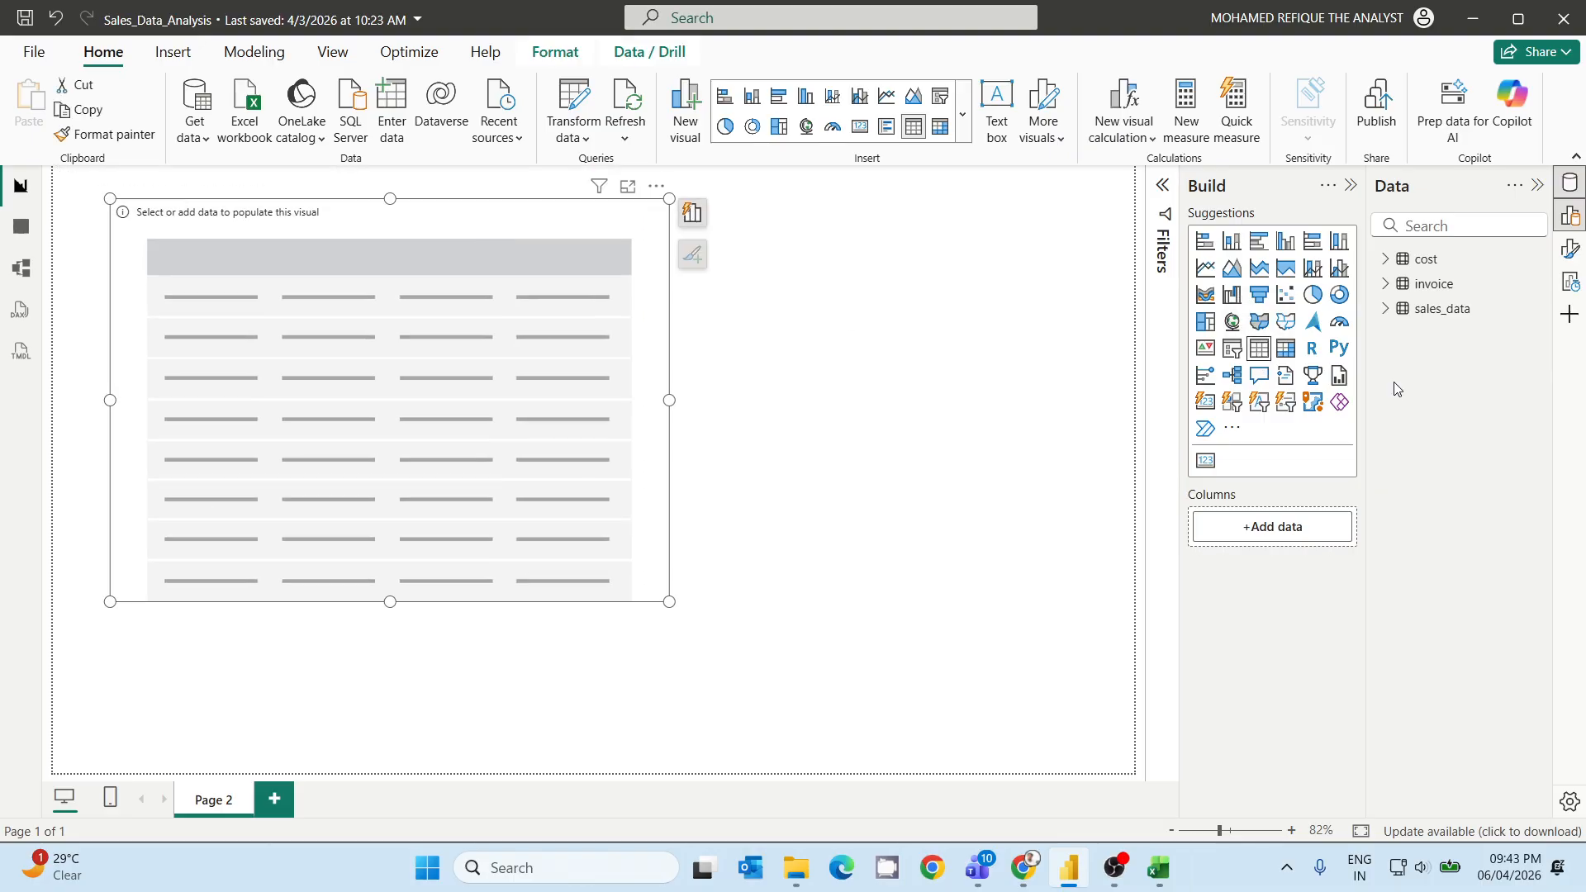
Add the Ord_No and Sales Amount fields from sales_data as columns of the table visual.
{"action": "left_click", "coordinate": [1386, 311]}
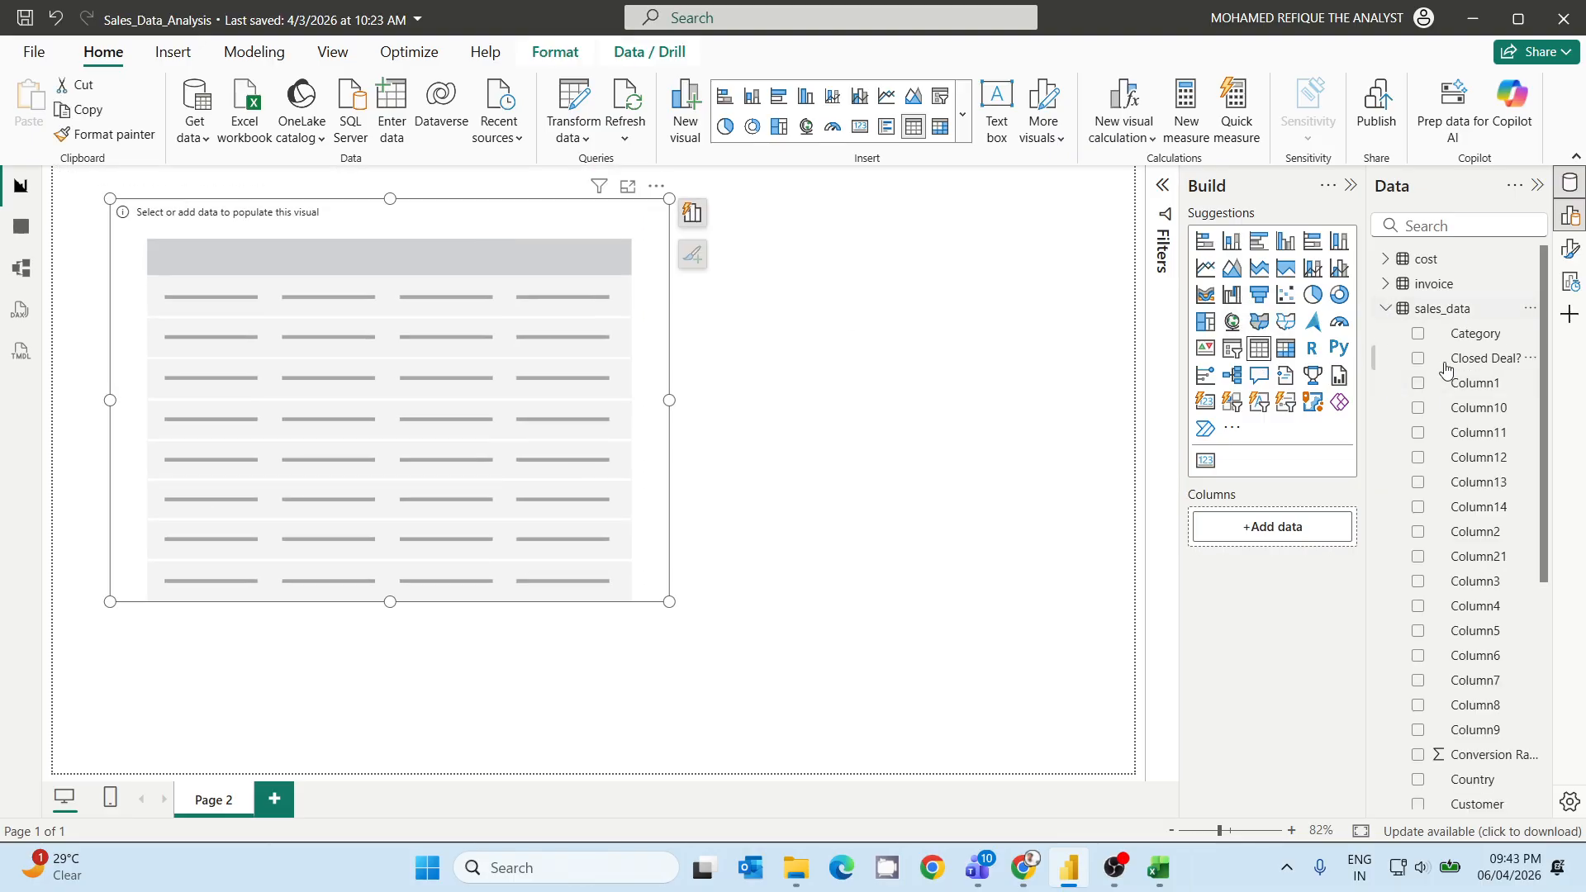
{"action": "scroll", "coordinate": [1522, 467], "scroll_direction": "down", "scroll_amount": 5}
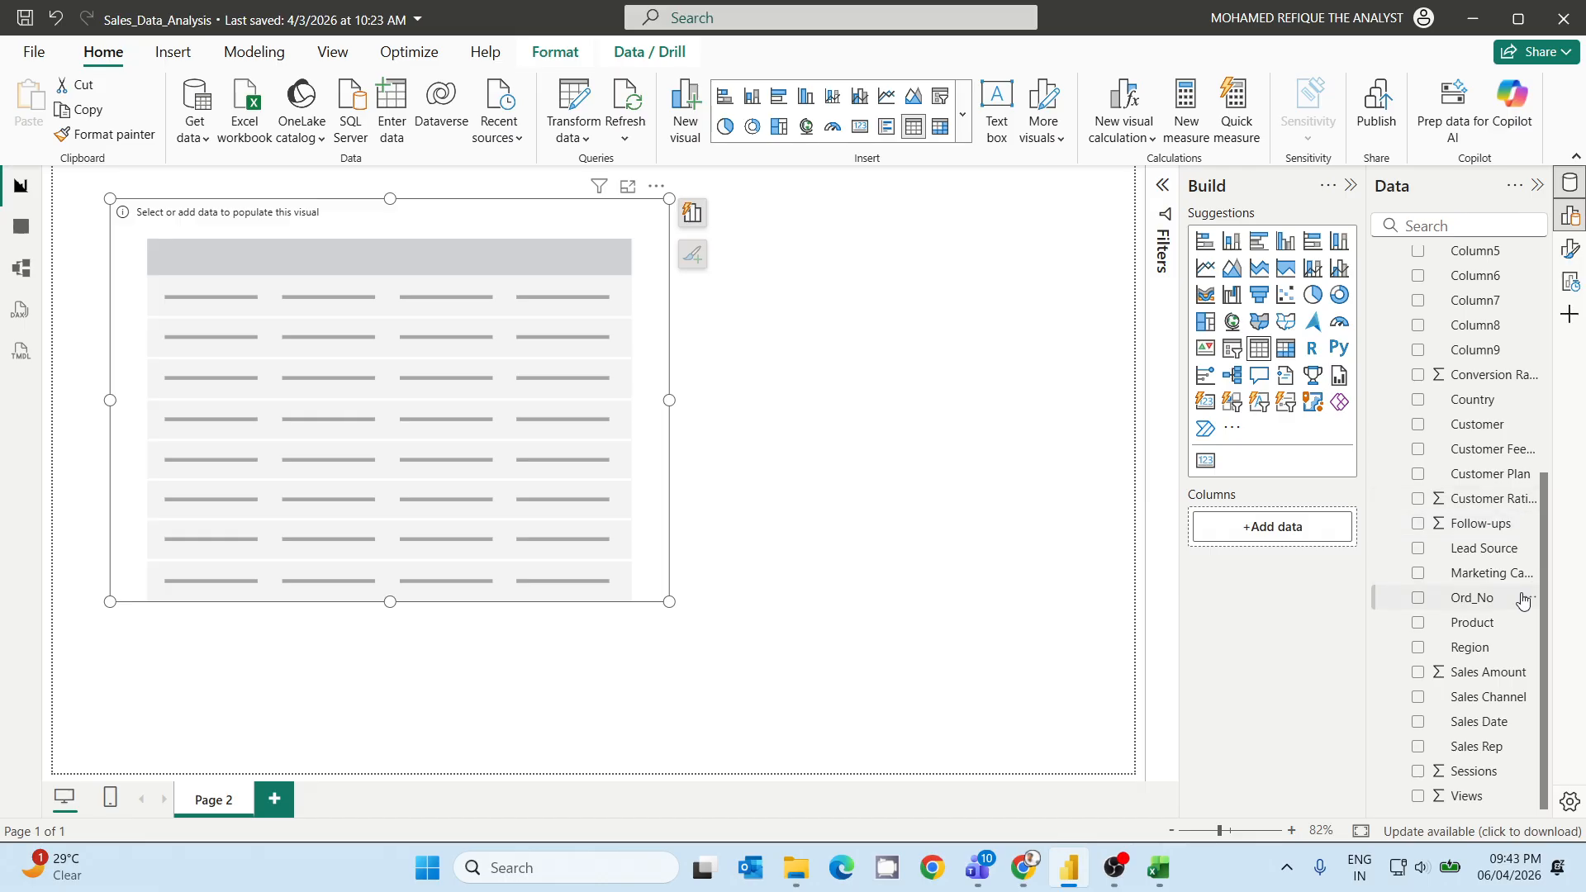
{"action": "left_click_drag", "start_coordinate": [1476, 597], "coordinate": [1299, 545]}
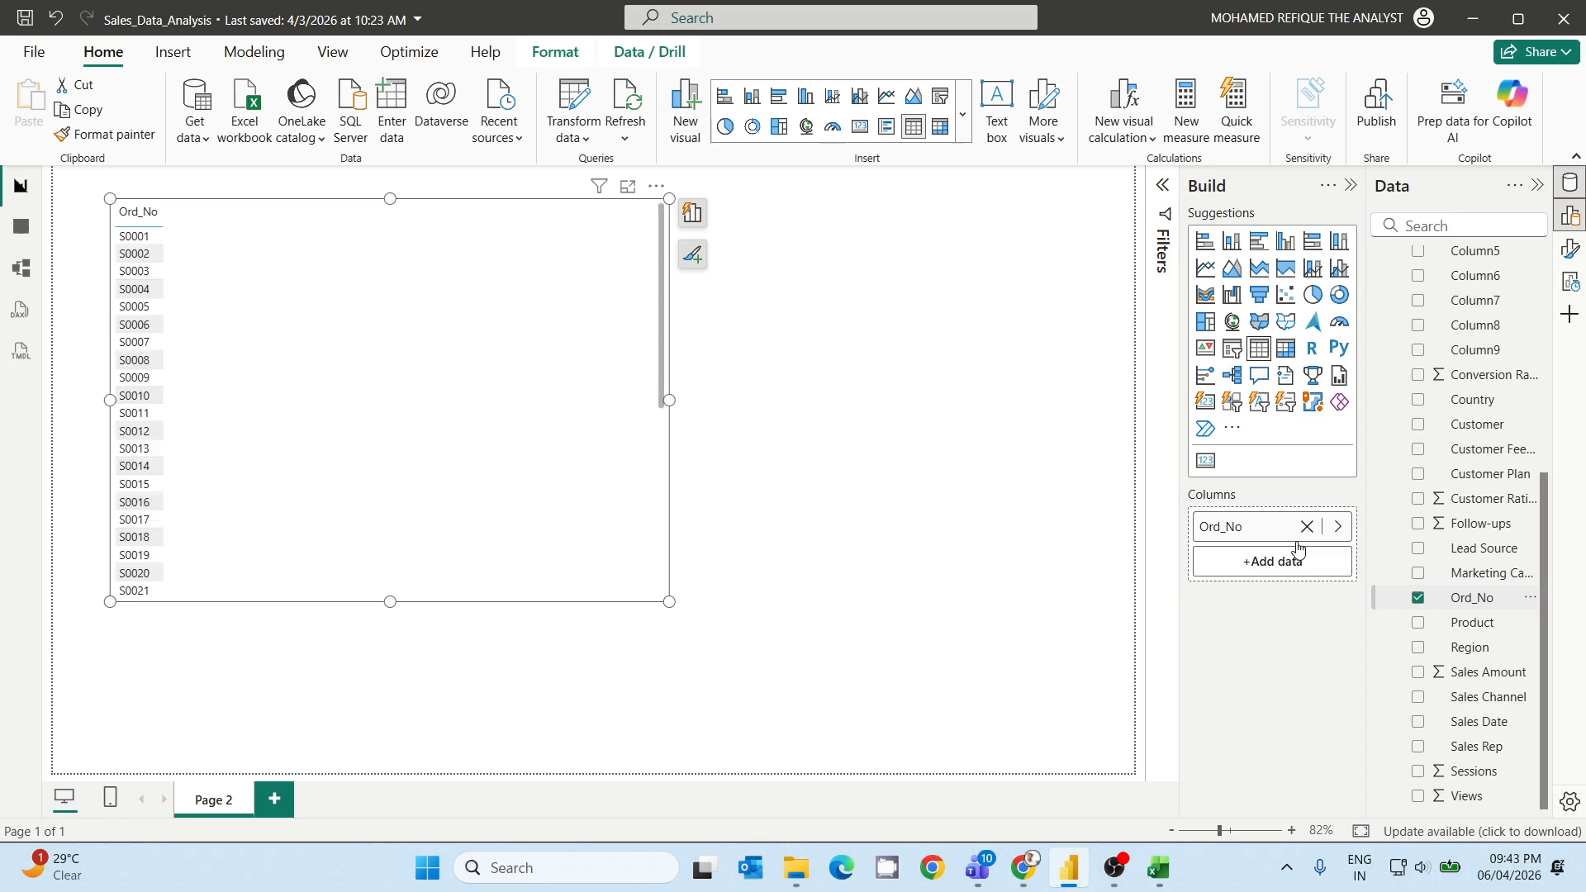
{"action": "scroll", "coordinate": [1486, 412], "scroll_direction": "up", "scroll_amount": 3}
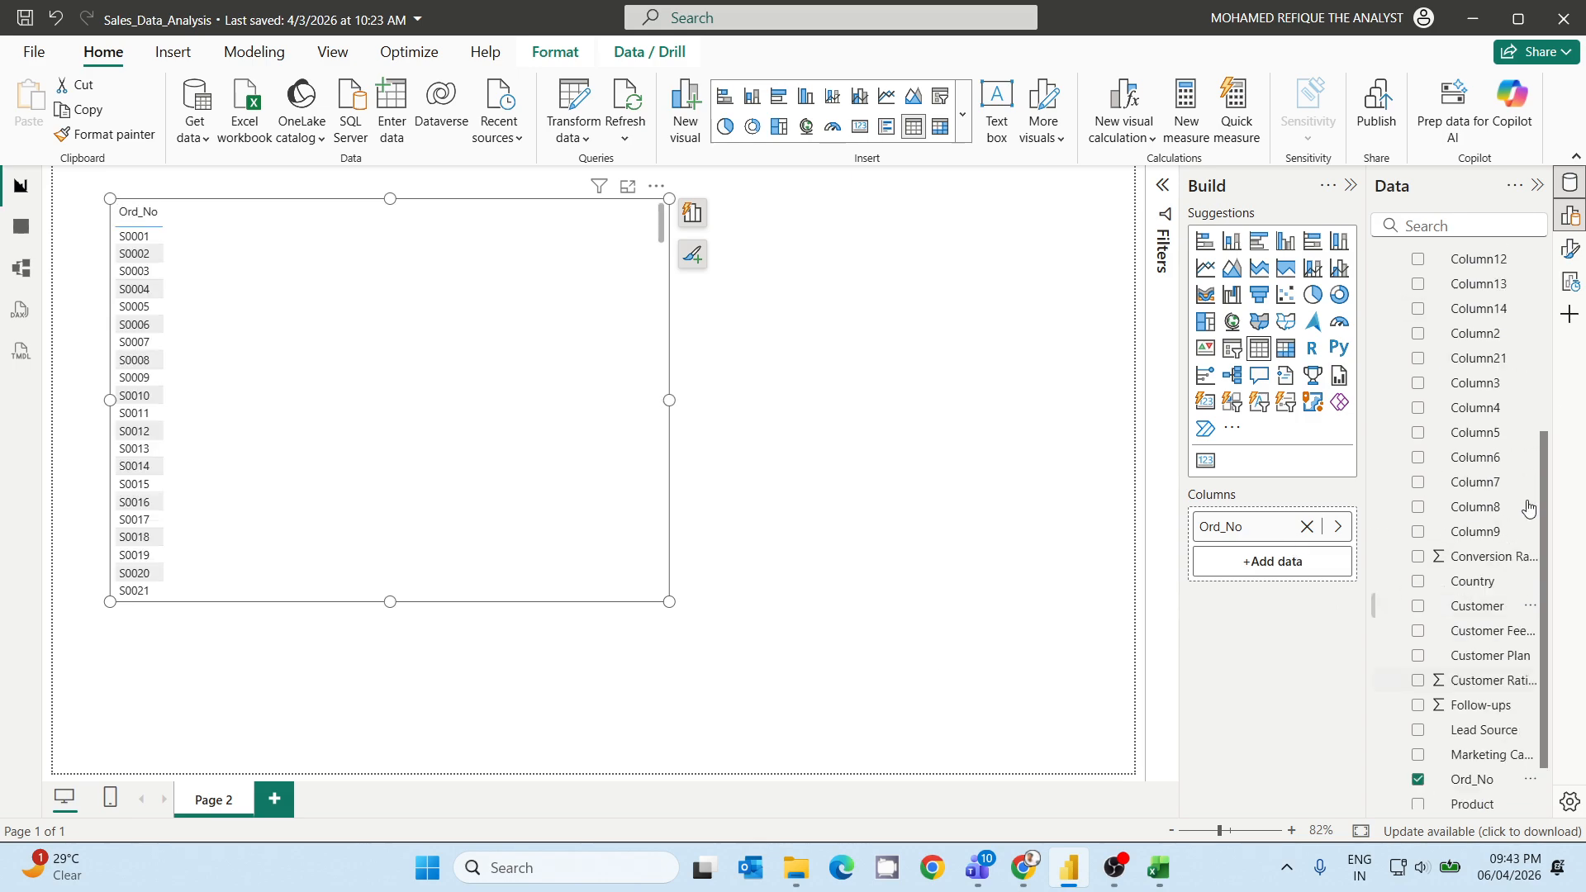
{"action": "scroll", "coordinate": [1520, 578], "scroll_direction": "down", "scroll_amount": 3}
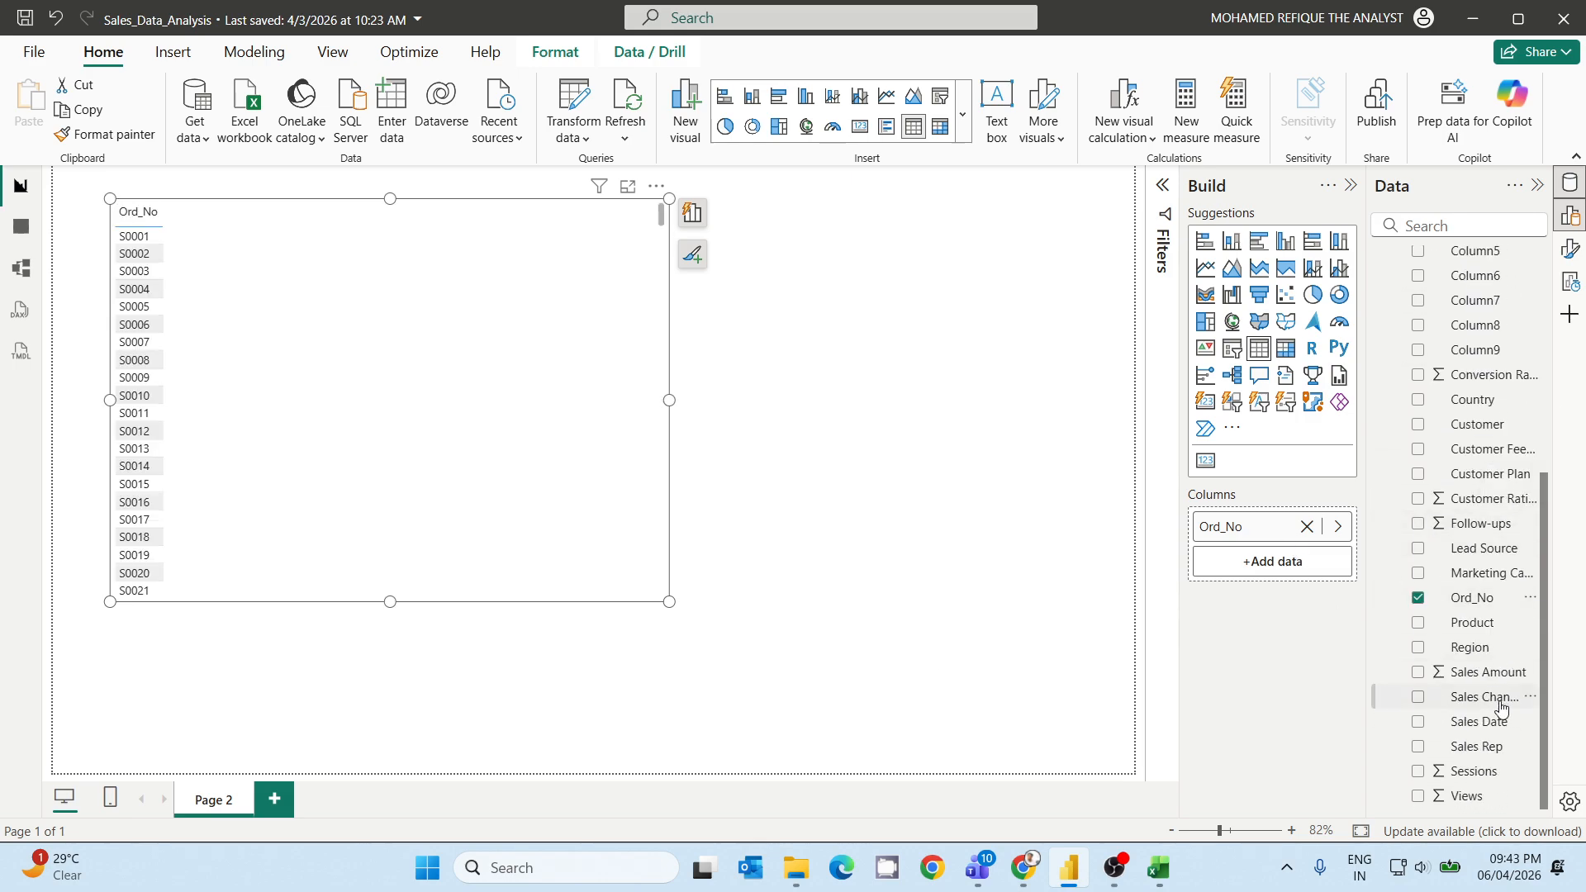
{"action": "left_click_drag", "start_coordinate": [1486, 671], "coordinate": [1307, 564]}
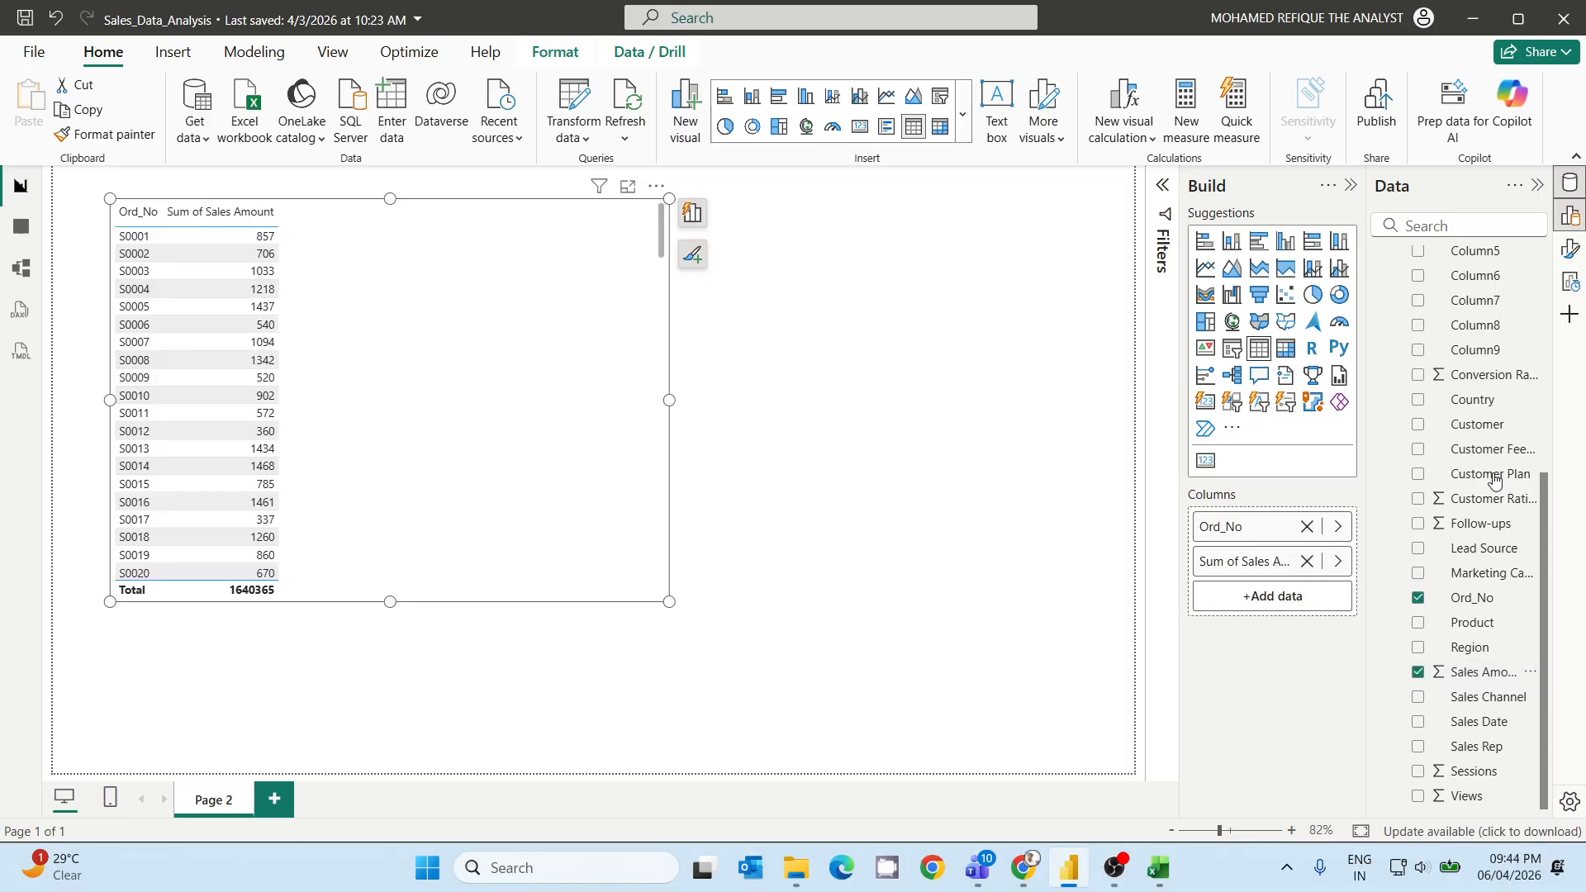
Add the Sales Amount field from the invoice table as a further column of the table visual.
{"action": "mouse_move", "coordinate": [1545, 523]}
{"action": "left_mouse_down"}
{"action": "mouse_move", "coordinate": [1545, 479]}
{"action": "mouse_move", "coordinate": [1545, 536]}
{"action": "left_mouse_up"}
{"action": "scroll", "coordinate": [1536, 463], "scroll_direction": "up", "scroll_amount": 4}
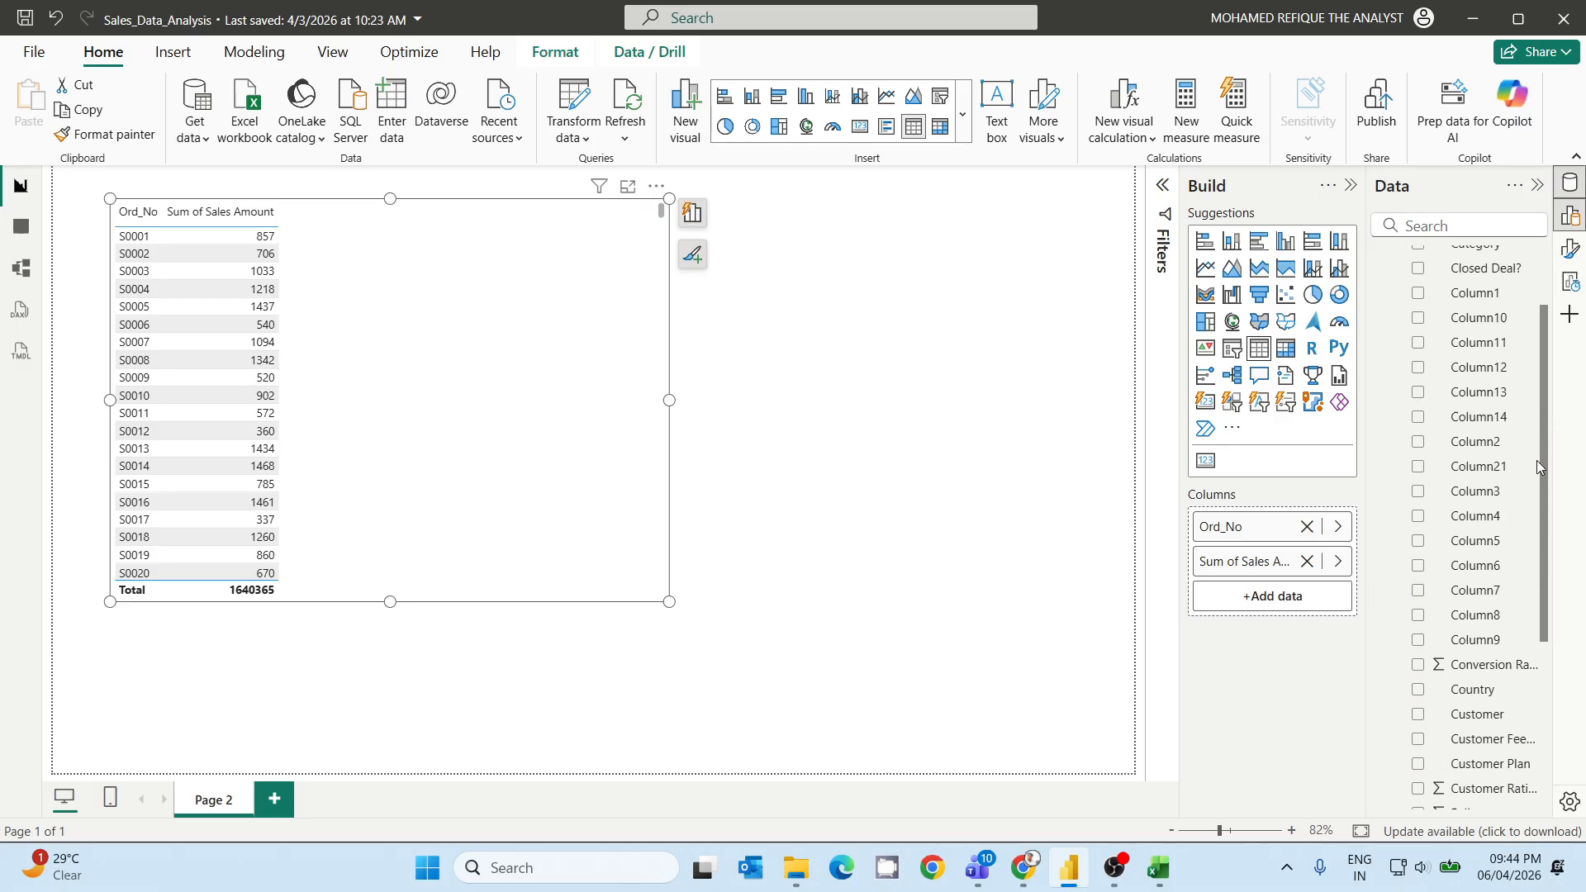
{"action": "scroll", "coordinate": [1536, 460], "scroll_direction": "up", "scroll_amount": 2}
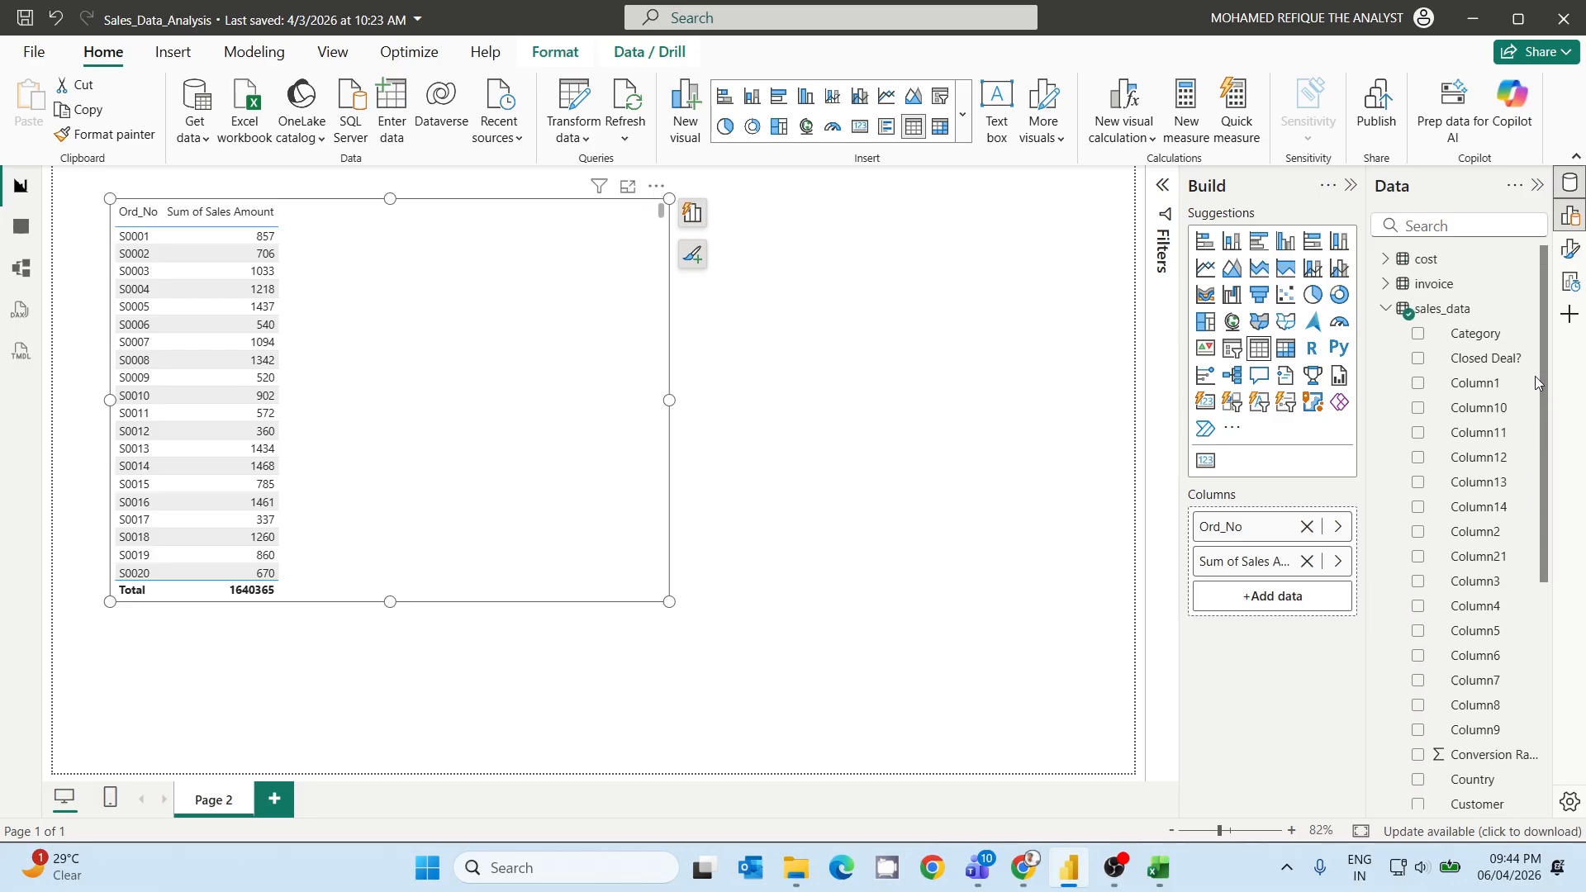
{"action": "left_click", "coordinate": [1386, 284]}
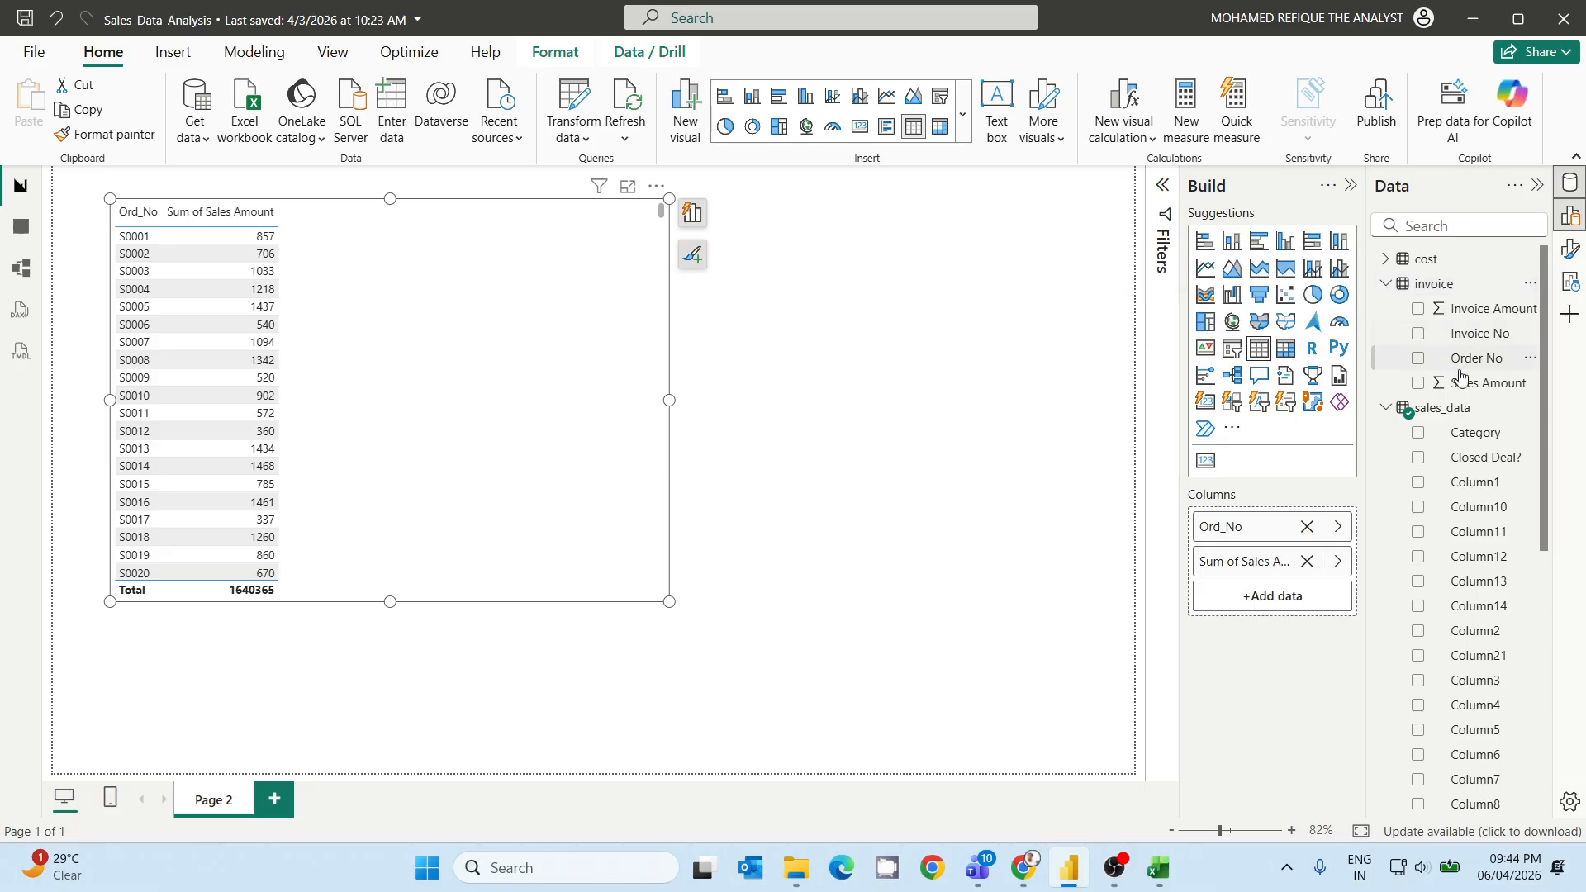
{"action": "left_click_drag", "start_coordinate": [1470, 384], "coordinate": [1302, 590]}
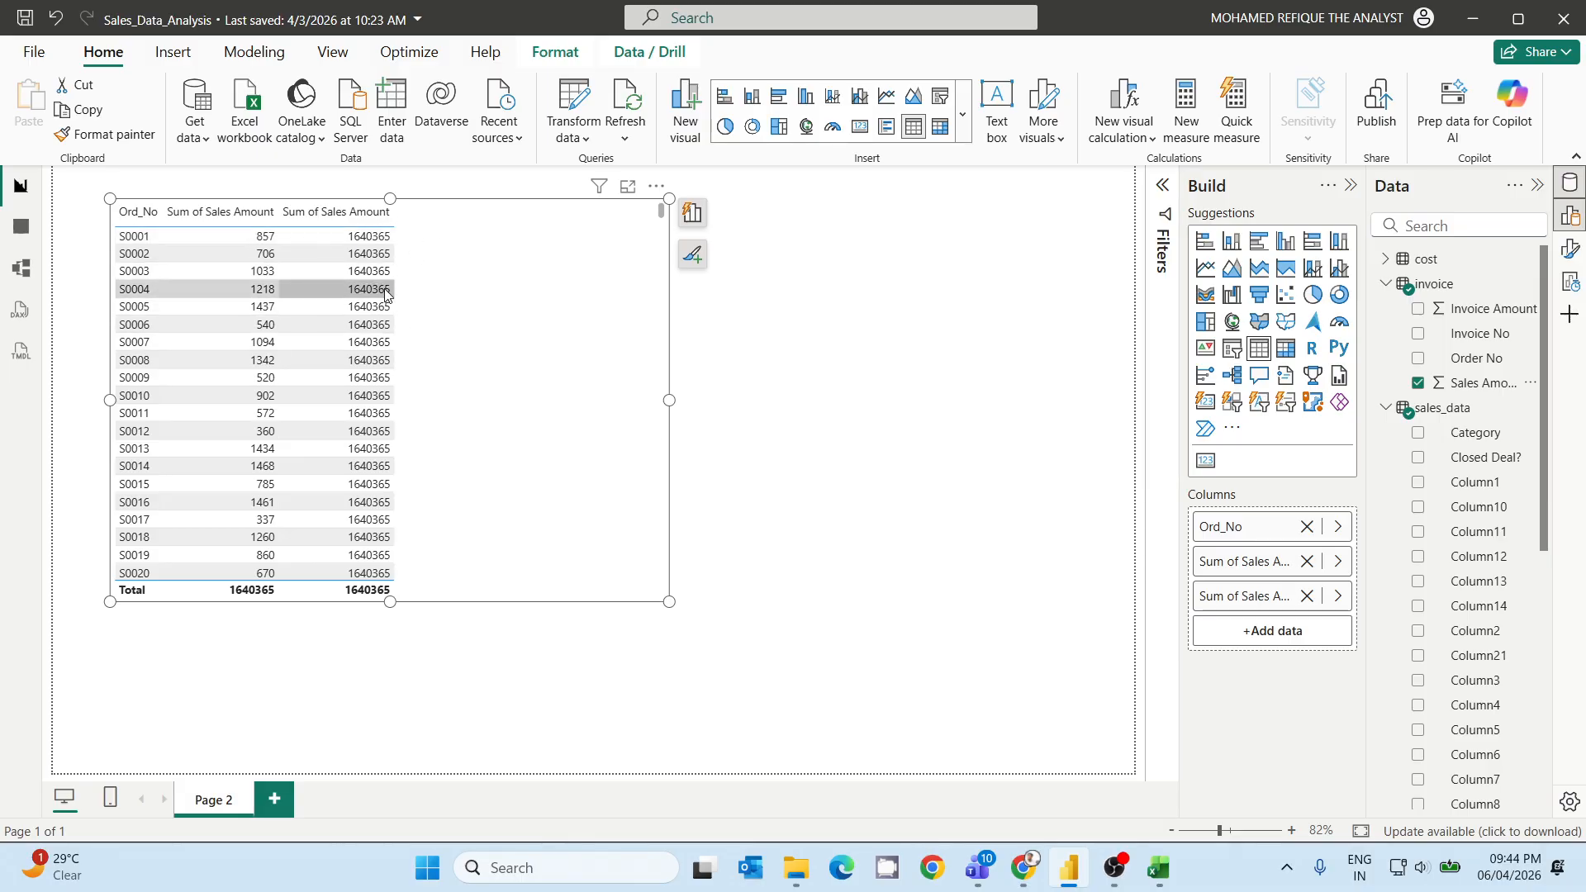
Examine the invoice table's rows for the sales amount of each order number.
{"action": "left_click", "coordinate": [22, 239]}
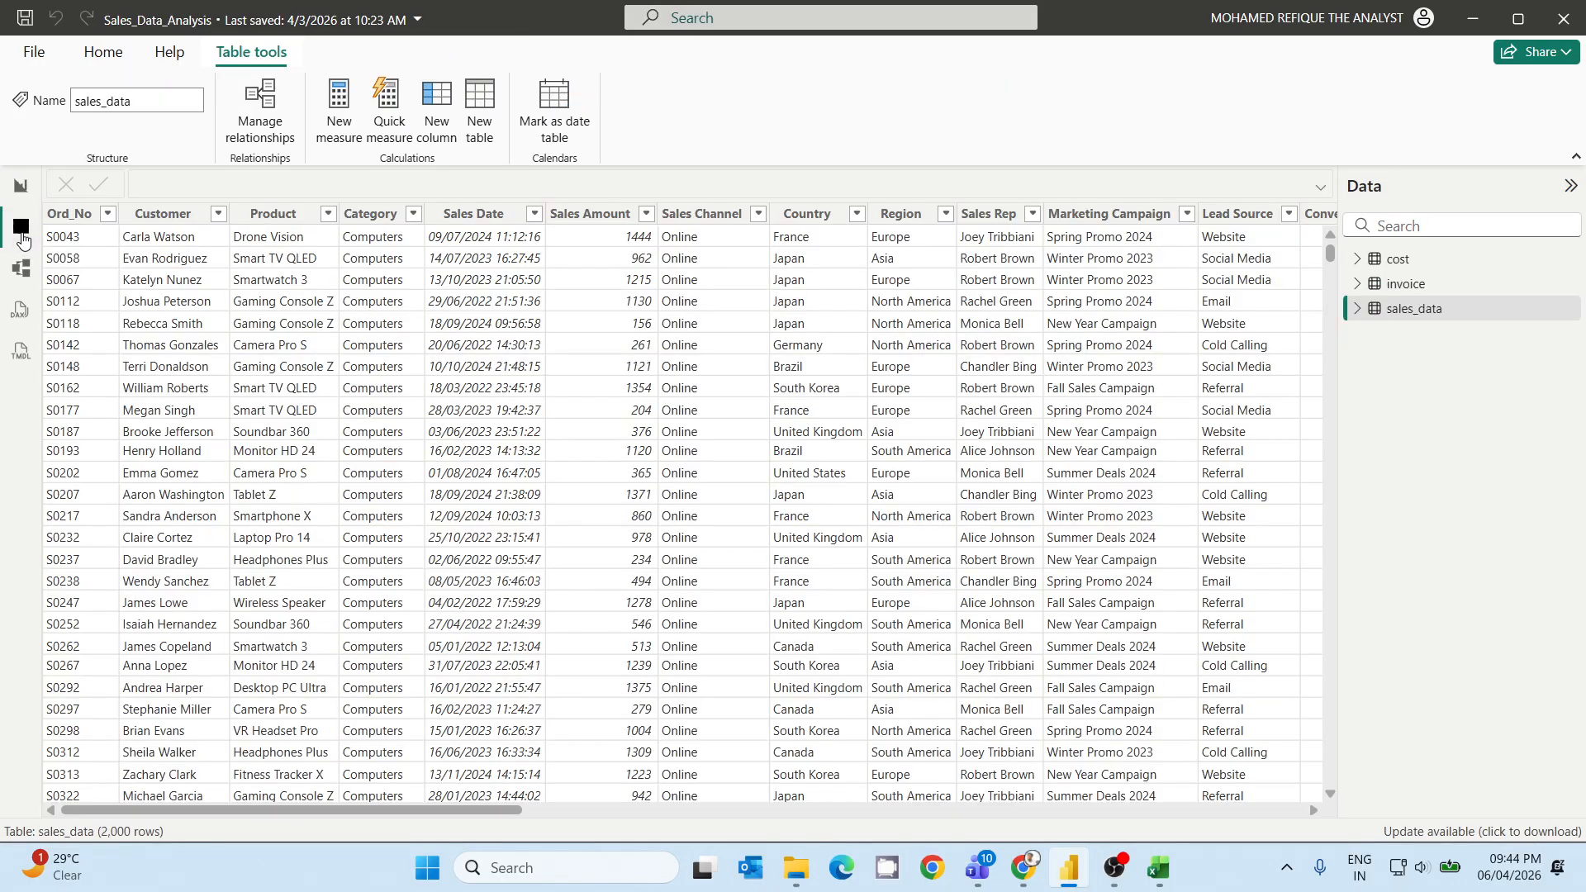
{"action": "left_click", "coordinate": [1404, 285]}
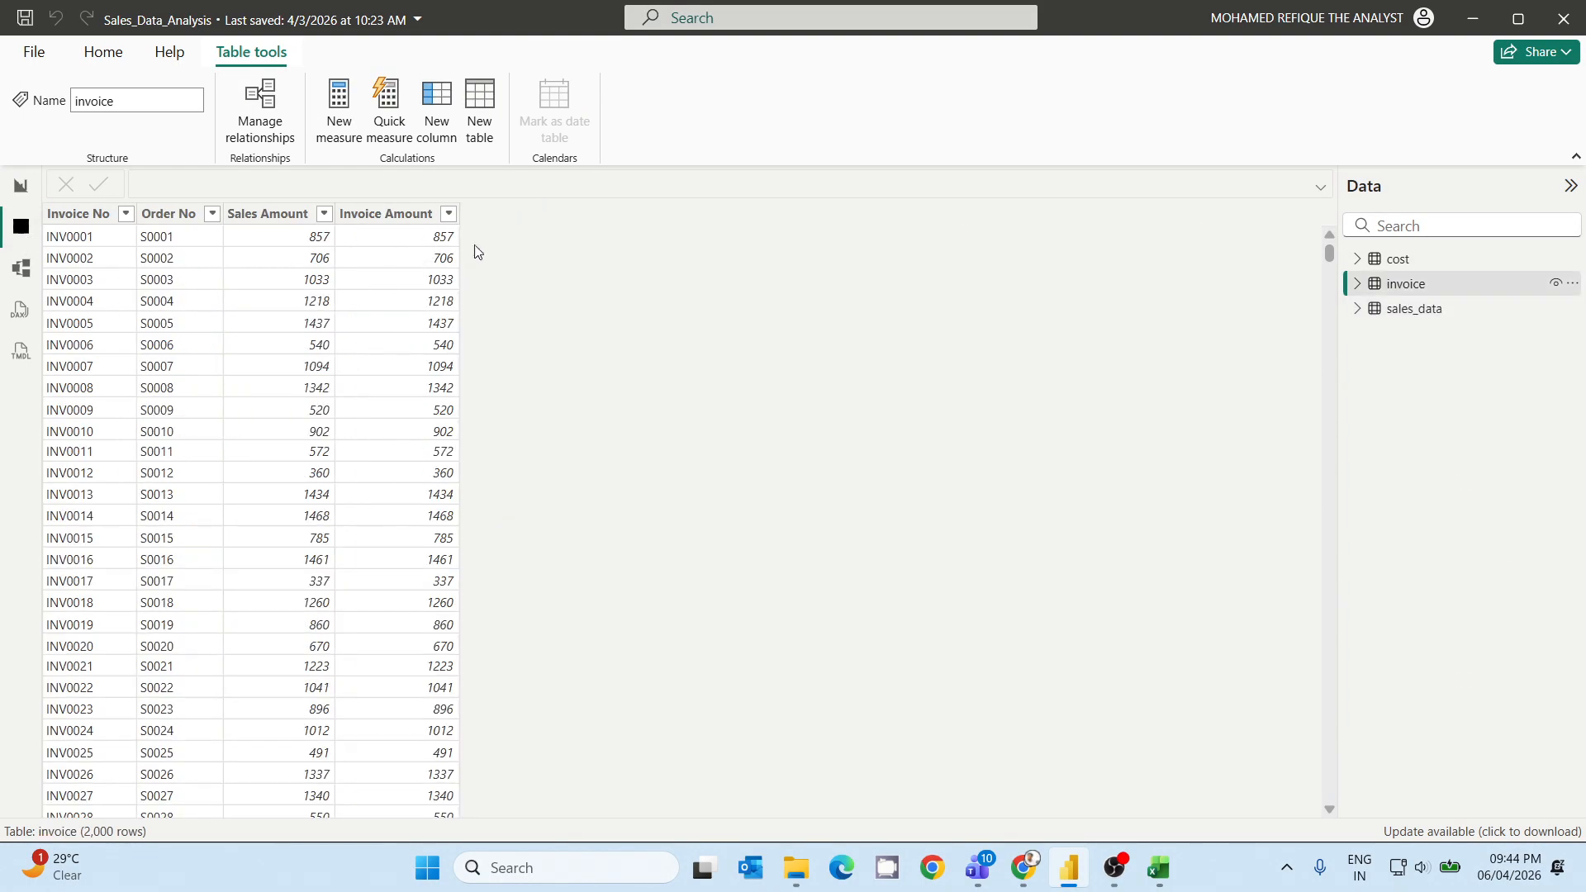
Add the Cost Price field from the cost table as the last column of the report's table visual.
{"action": "left_click", "coordinate": [21, 186]}
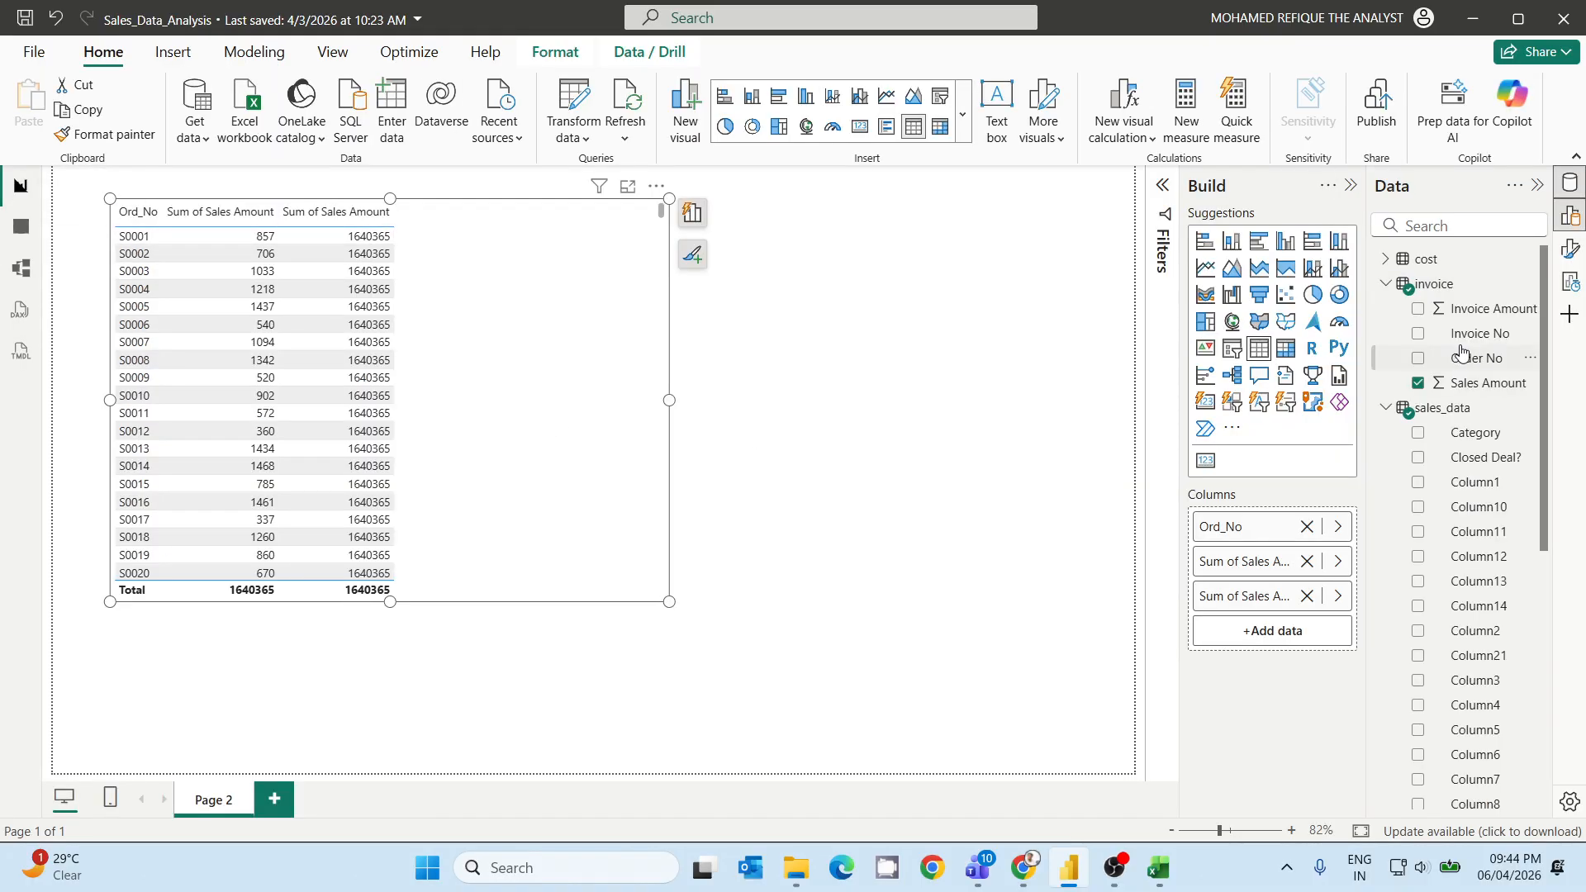
{"action": "left_click", "coordinate": [1385, 259]}
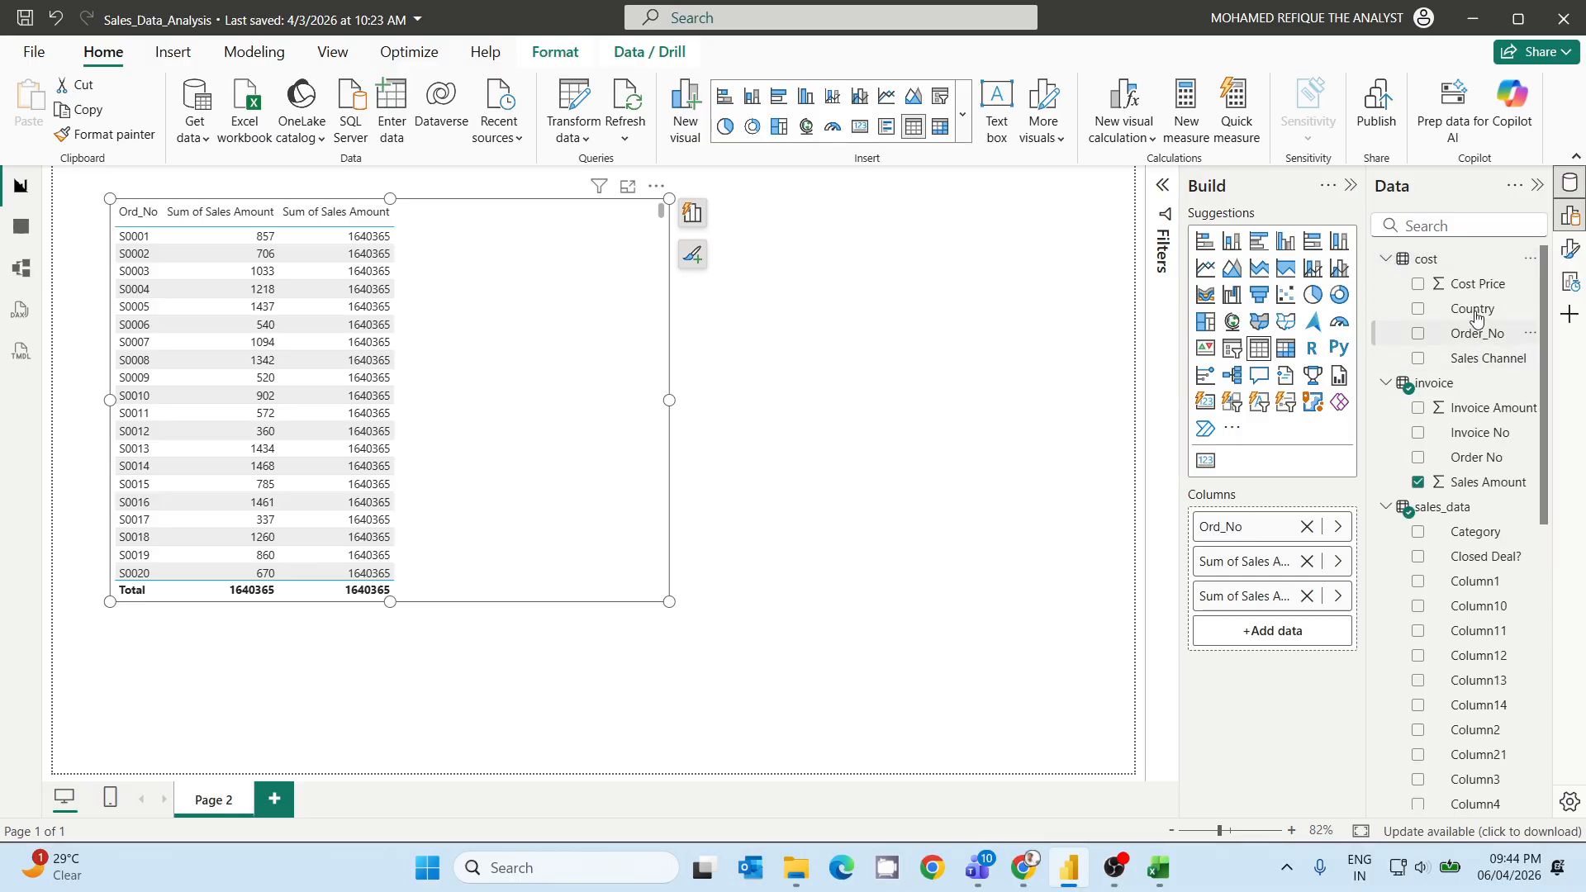
{"action": "left_click_drag", "start_coordinate": [1474, 282], "coordinate": [1308, 625]}
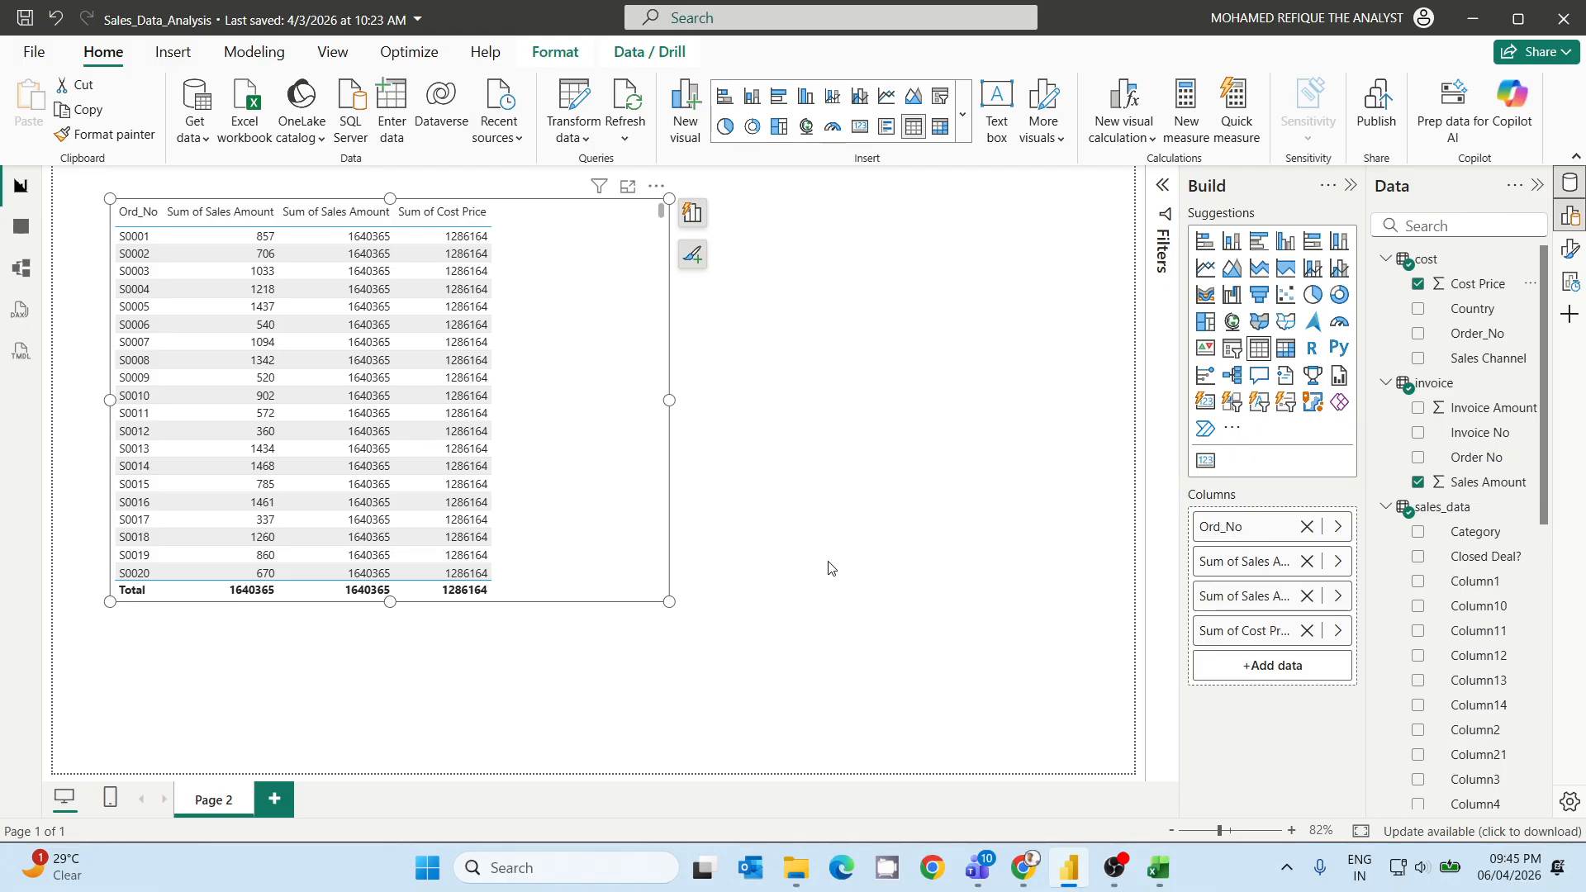
Start a new relationship from Order No in the invoice table to Ord_No in sales_data and inspect the matched columns.
{"action": "left_click", "coordinate": [22, 273]}
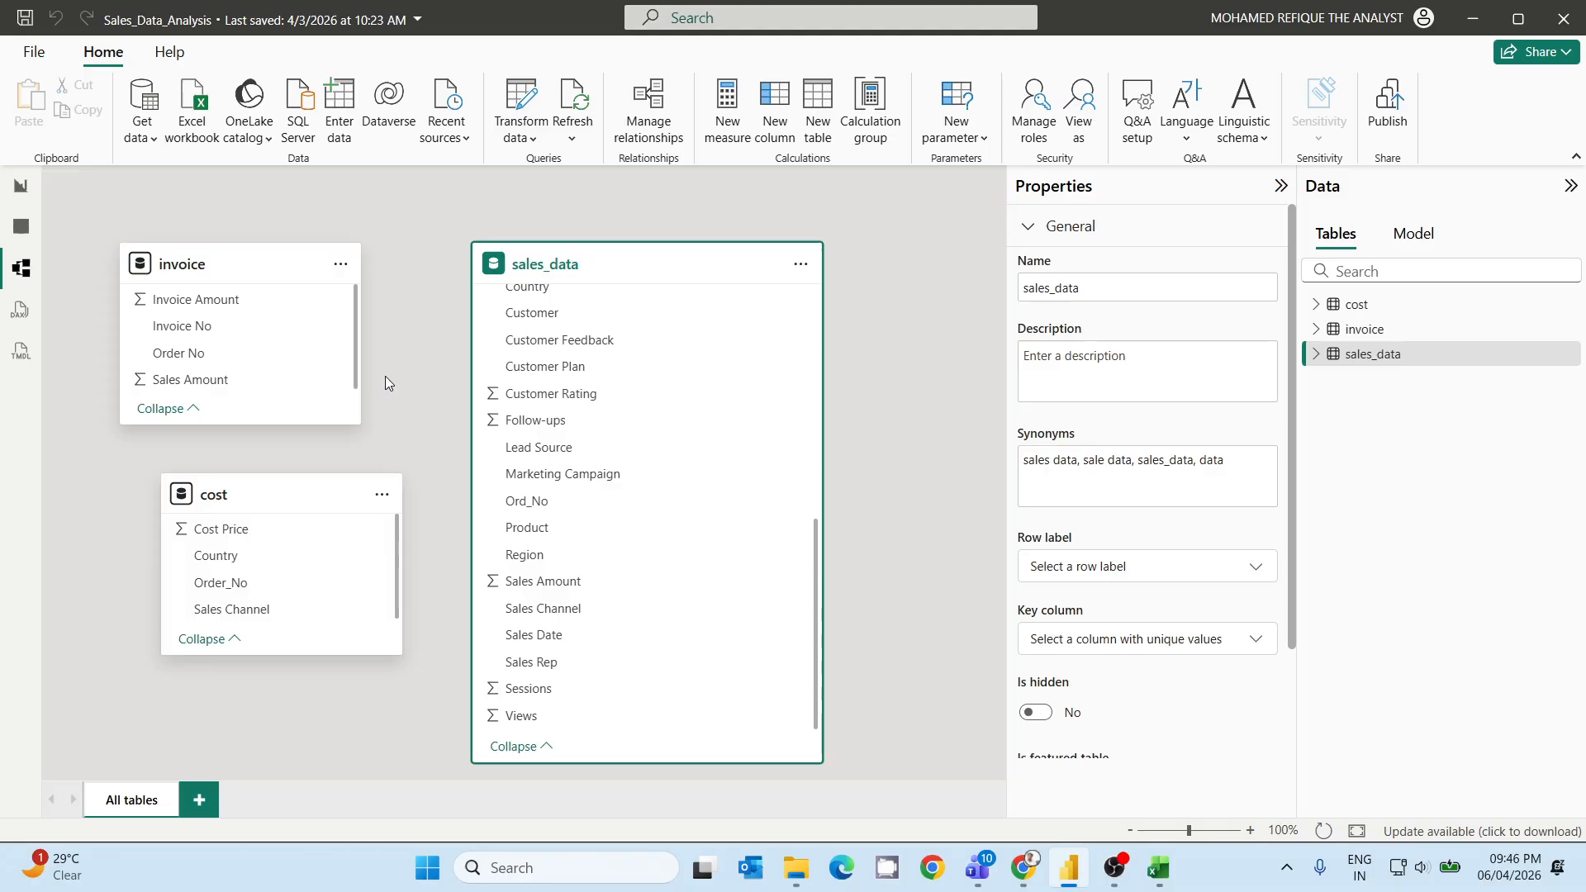
{"action": "left_click", "coordinate": [177, 355]}
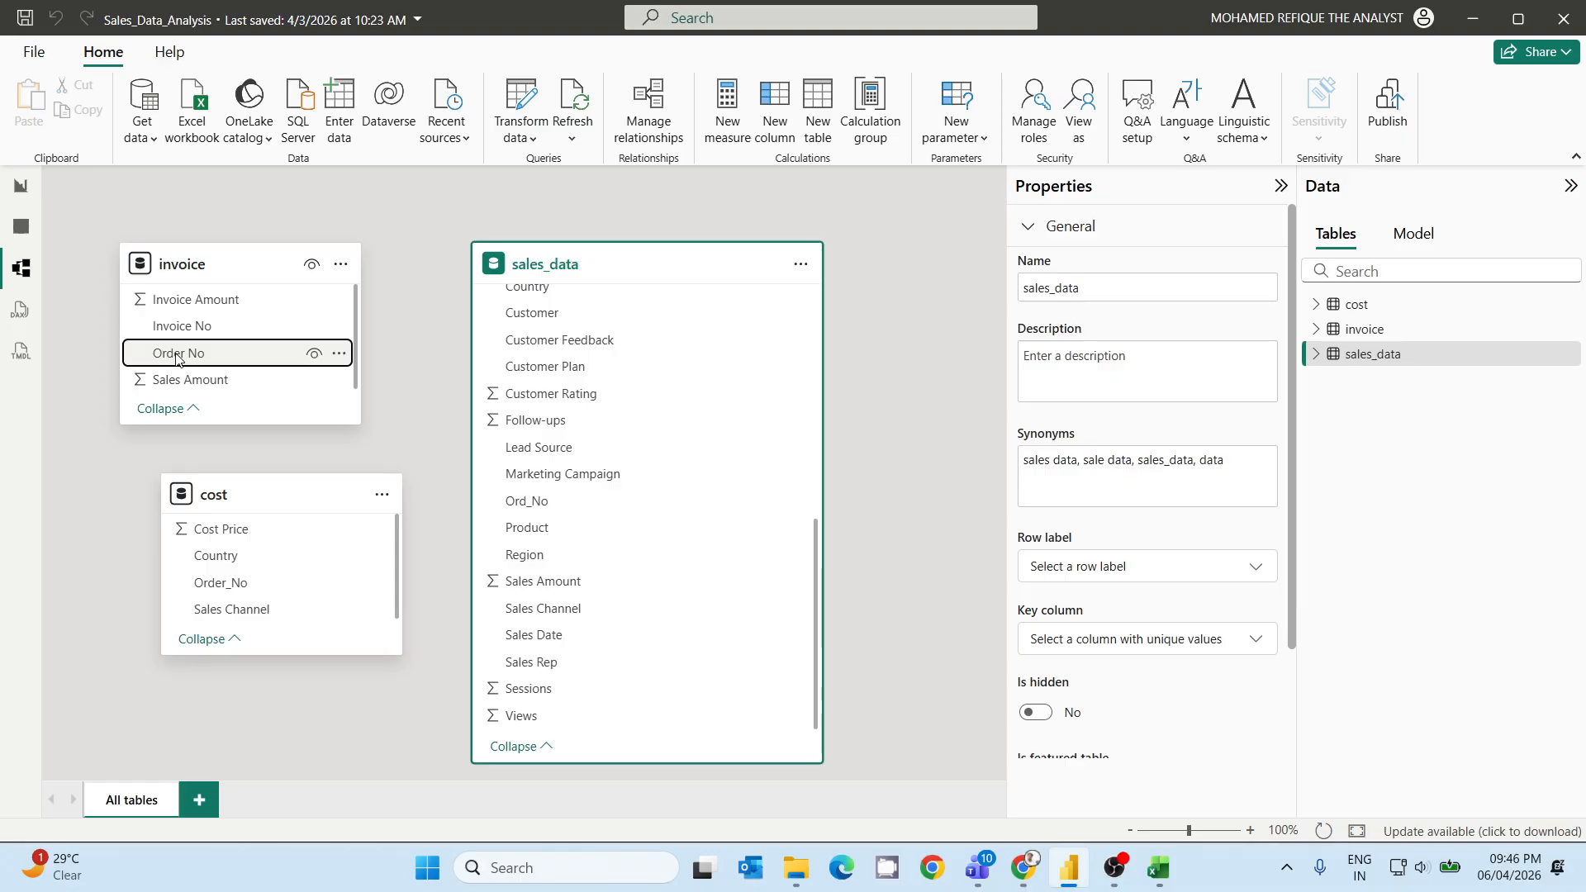
{"action": "left_click_drag", "start_coordinate": [177, 359], "coordinate": [538, 507]}
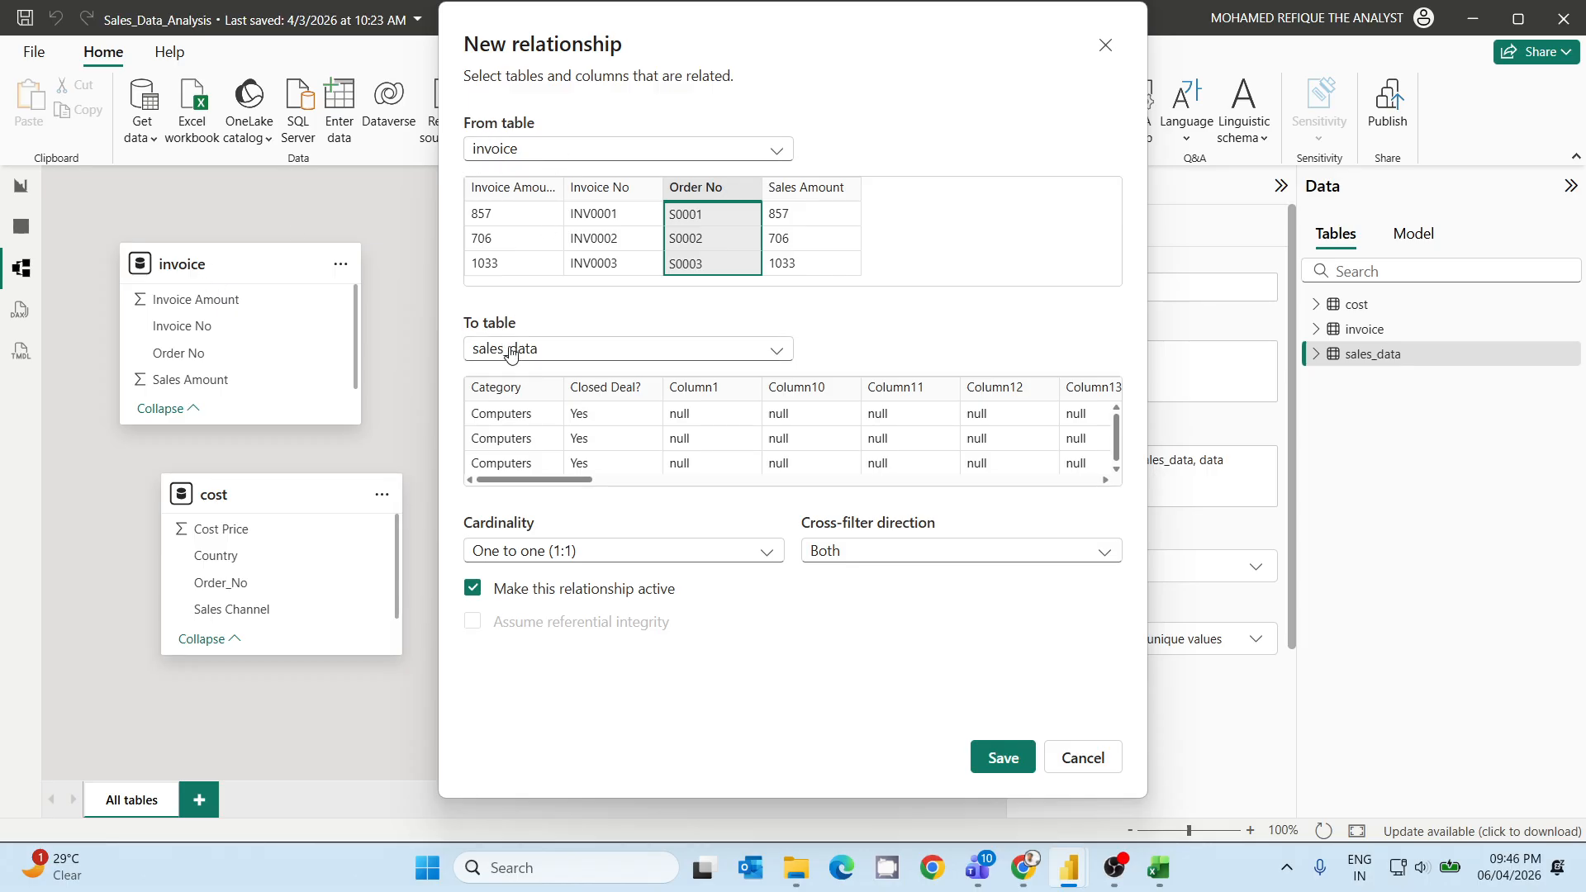
{"action": "left_click_drag", "start_coordinate": [569, 19], "coordinate": [800, 85]}
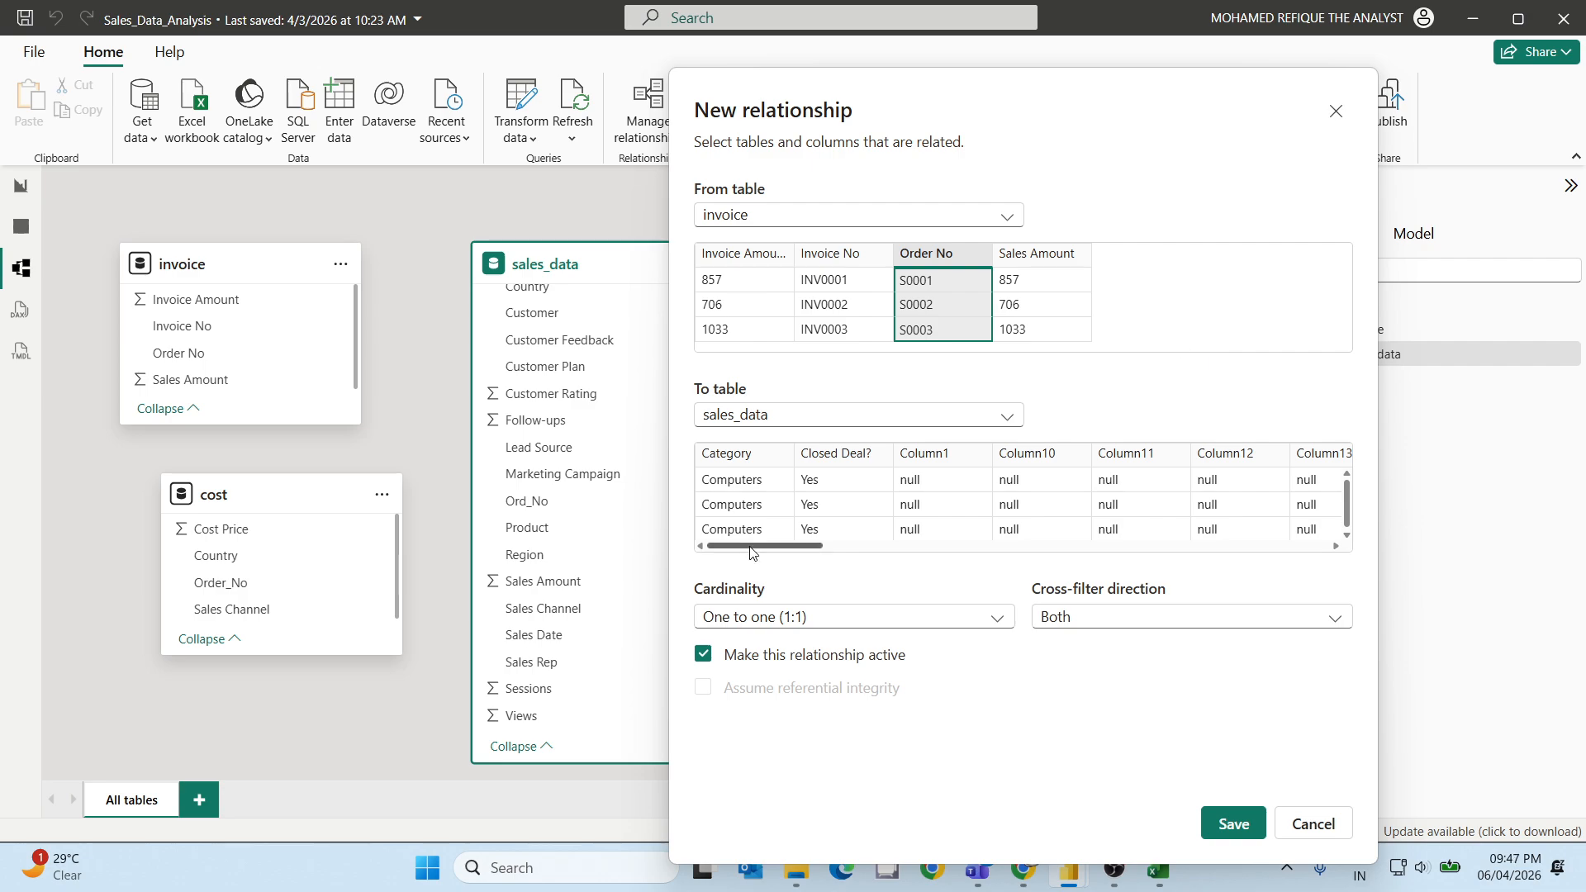
{"action": "left_click_drag", "start_coordinate": [753, 547], "coordinate": [1160, 576]}
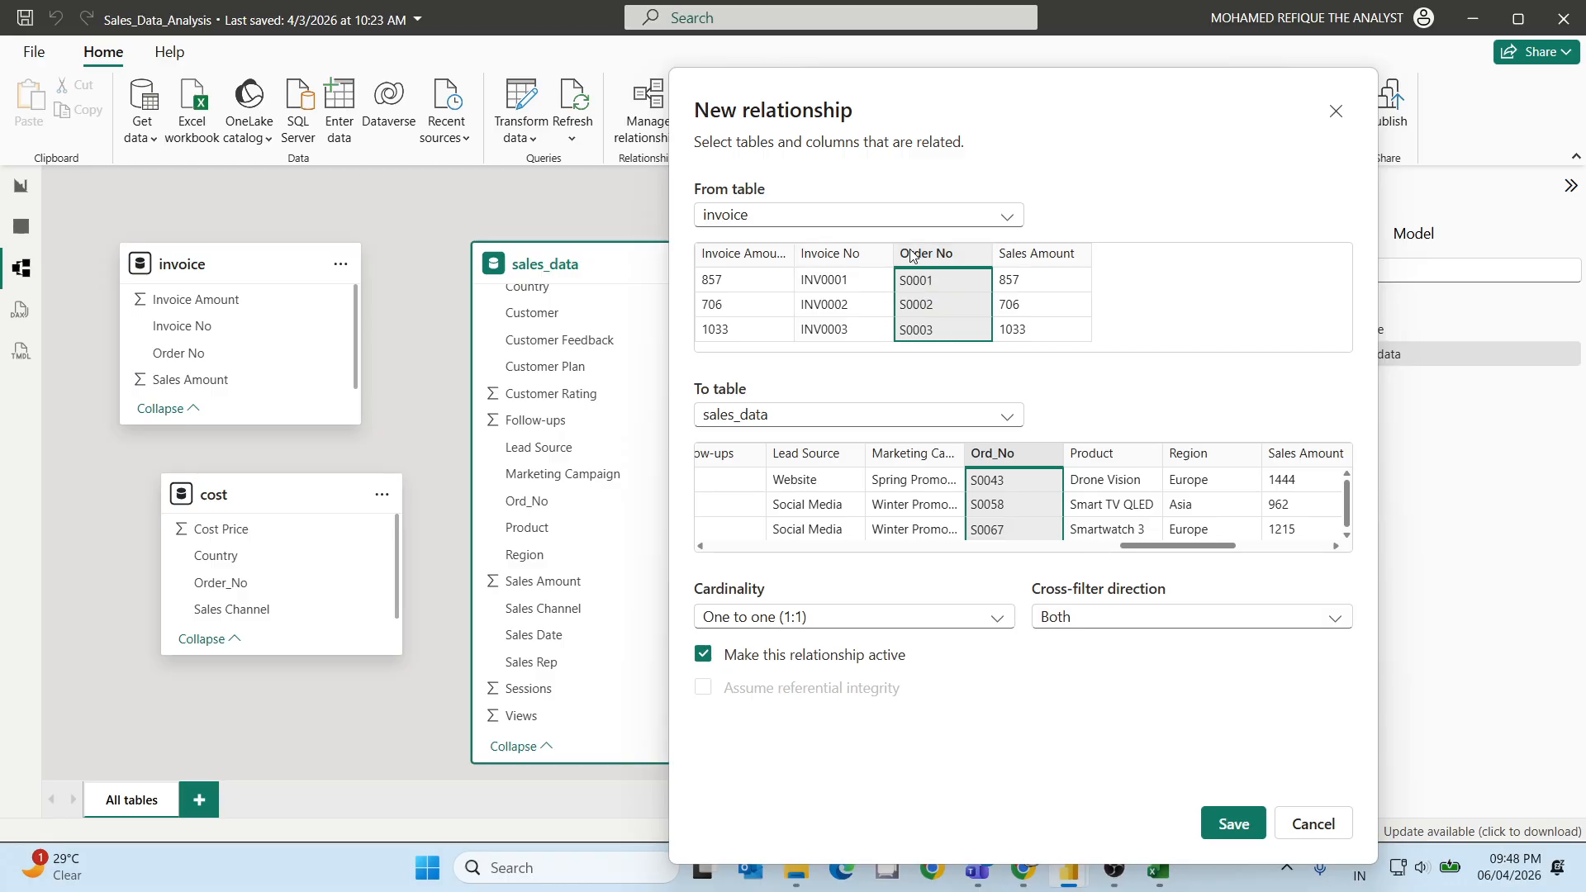
Review the cardinality options for the new relationship and close its dialog without saving.
{"action": "left_click", "coordinate": [730, 625]}
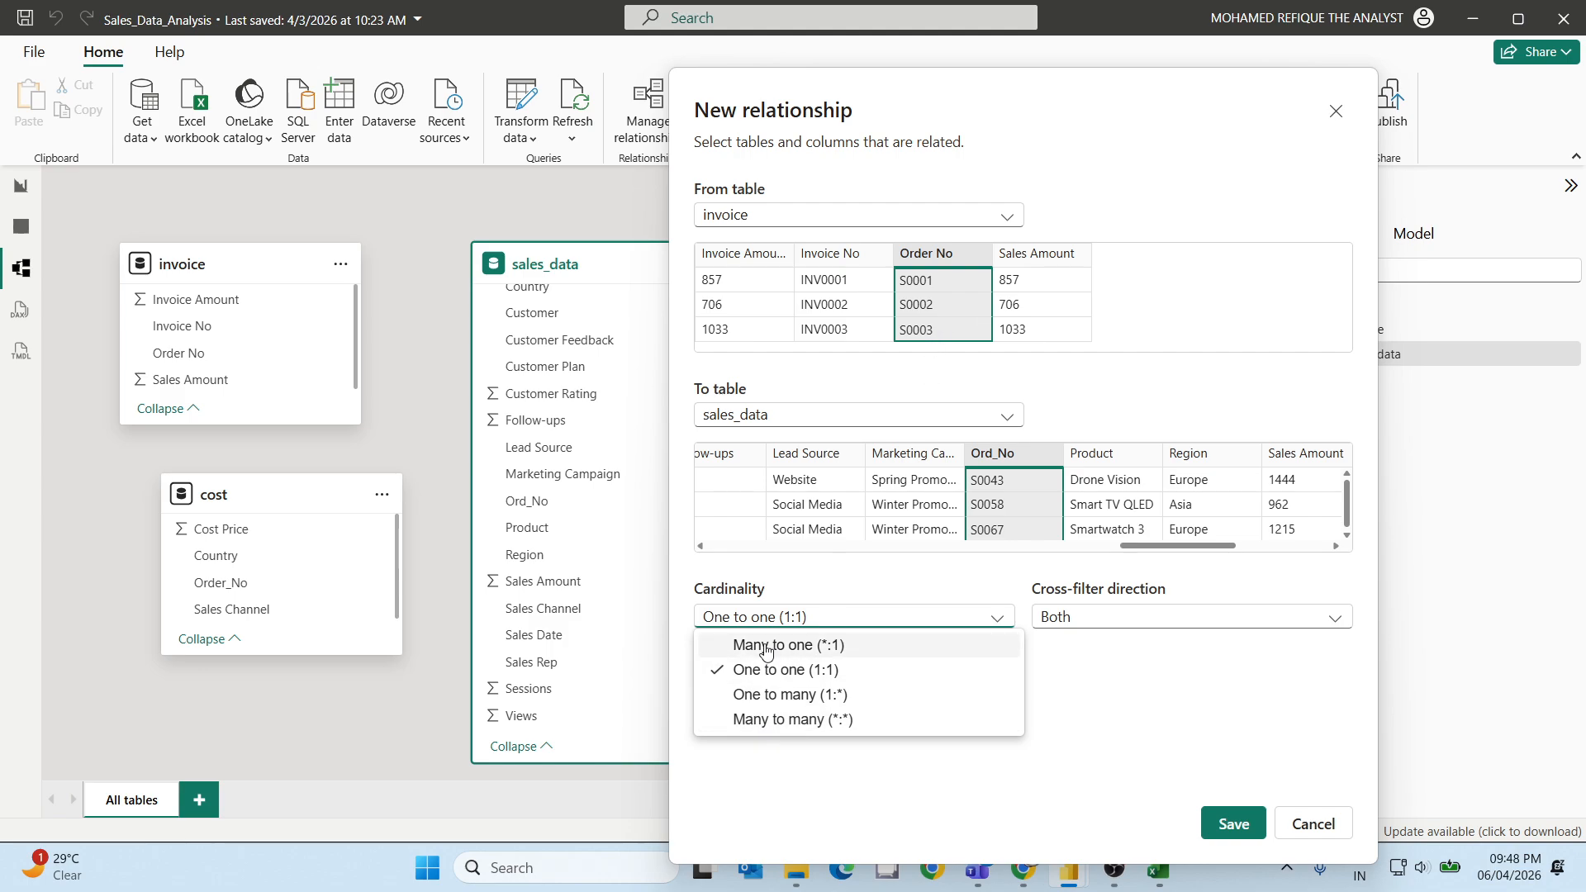
{"action": "left_click", "coordinate": [936, 568]}
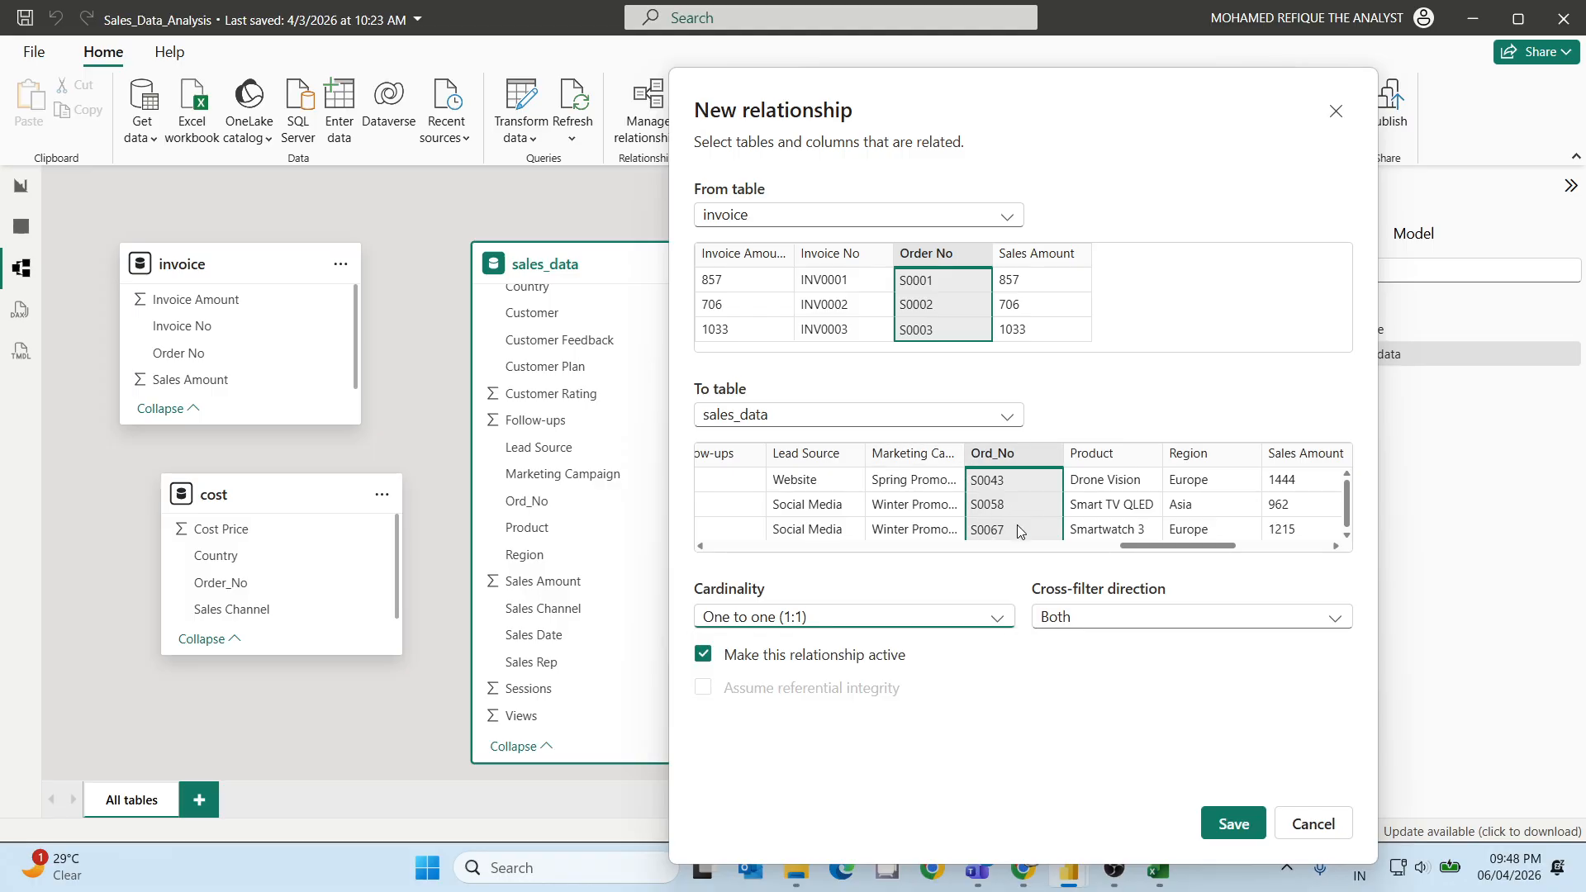
{"action": "left_click", "coordinate": [850, 619]}
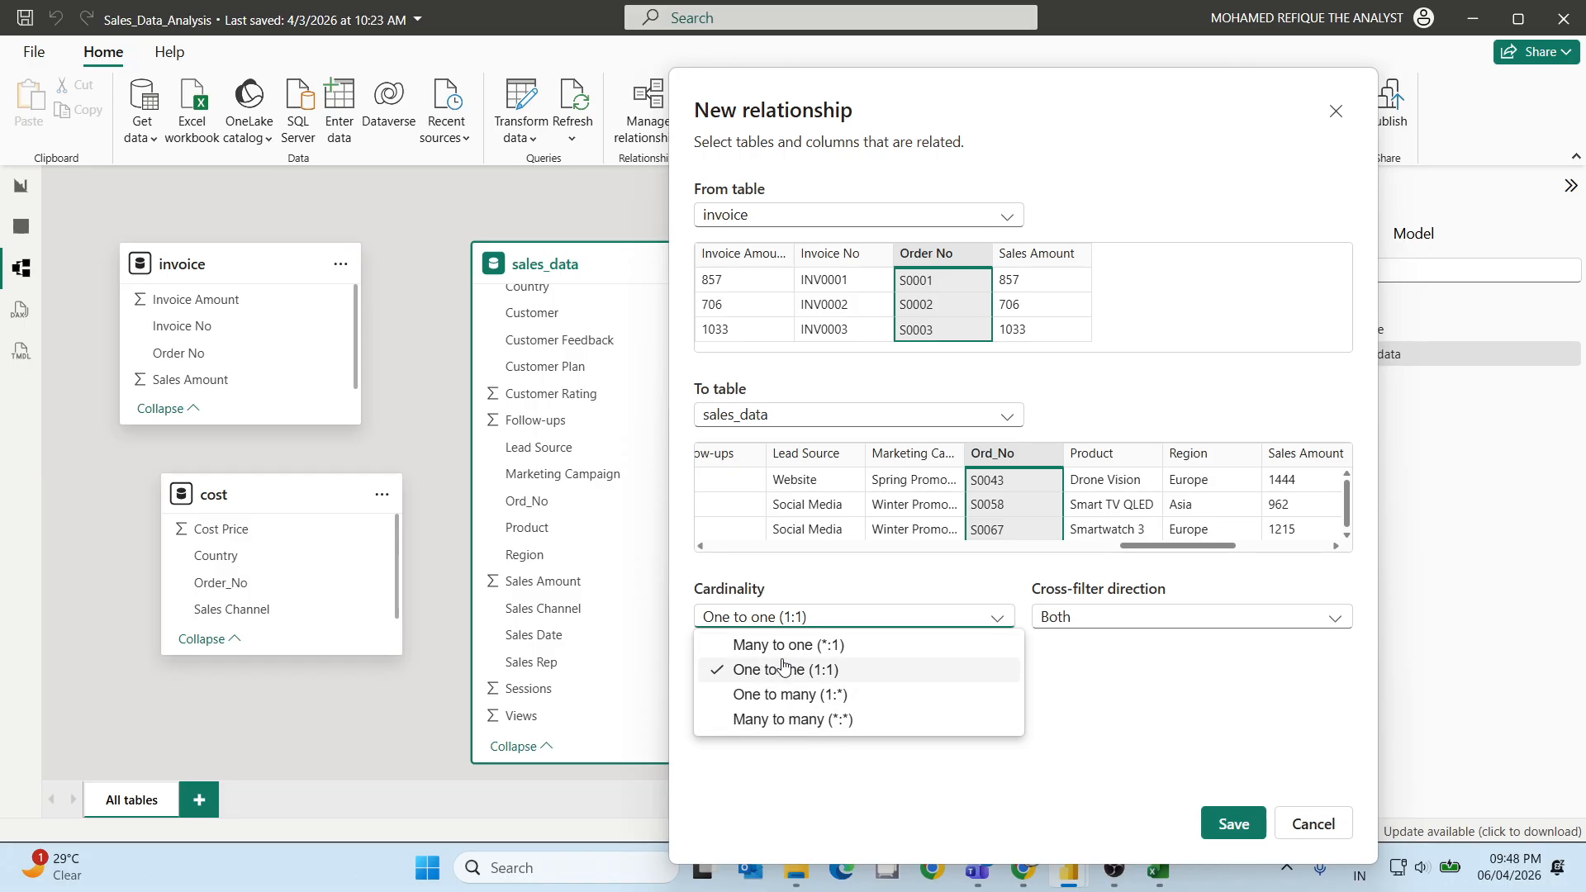
{"action": "left_click", "coordinate": [826, 586]}
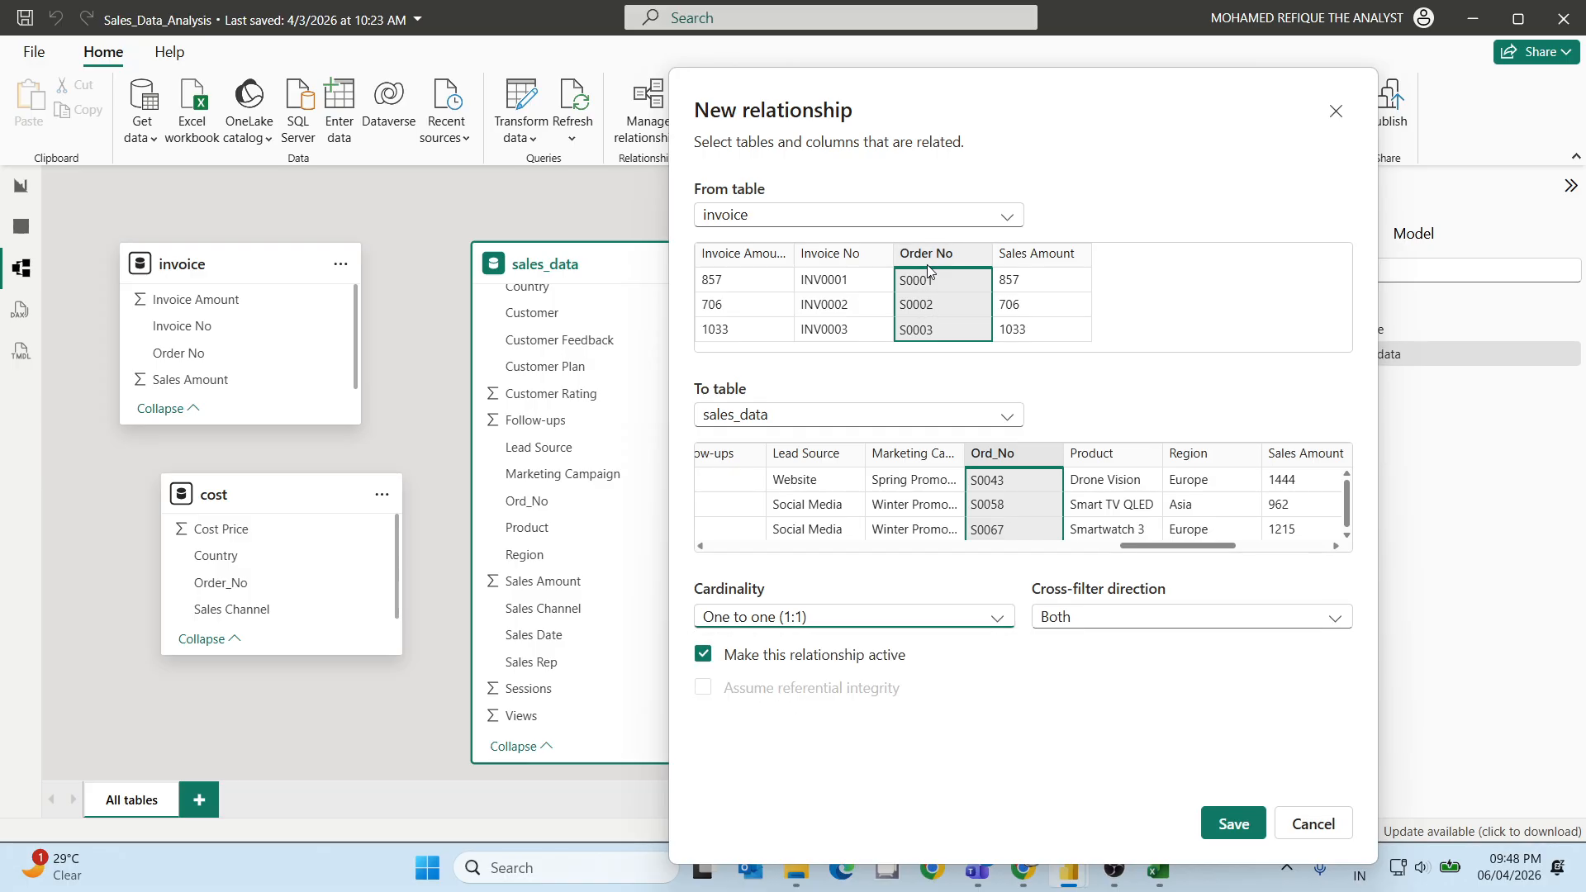
{"action": "left_click", "coordinate": [1336, 113]}
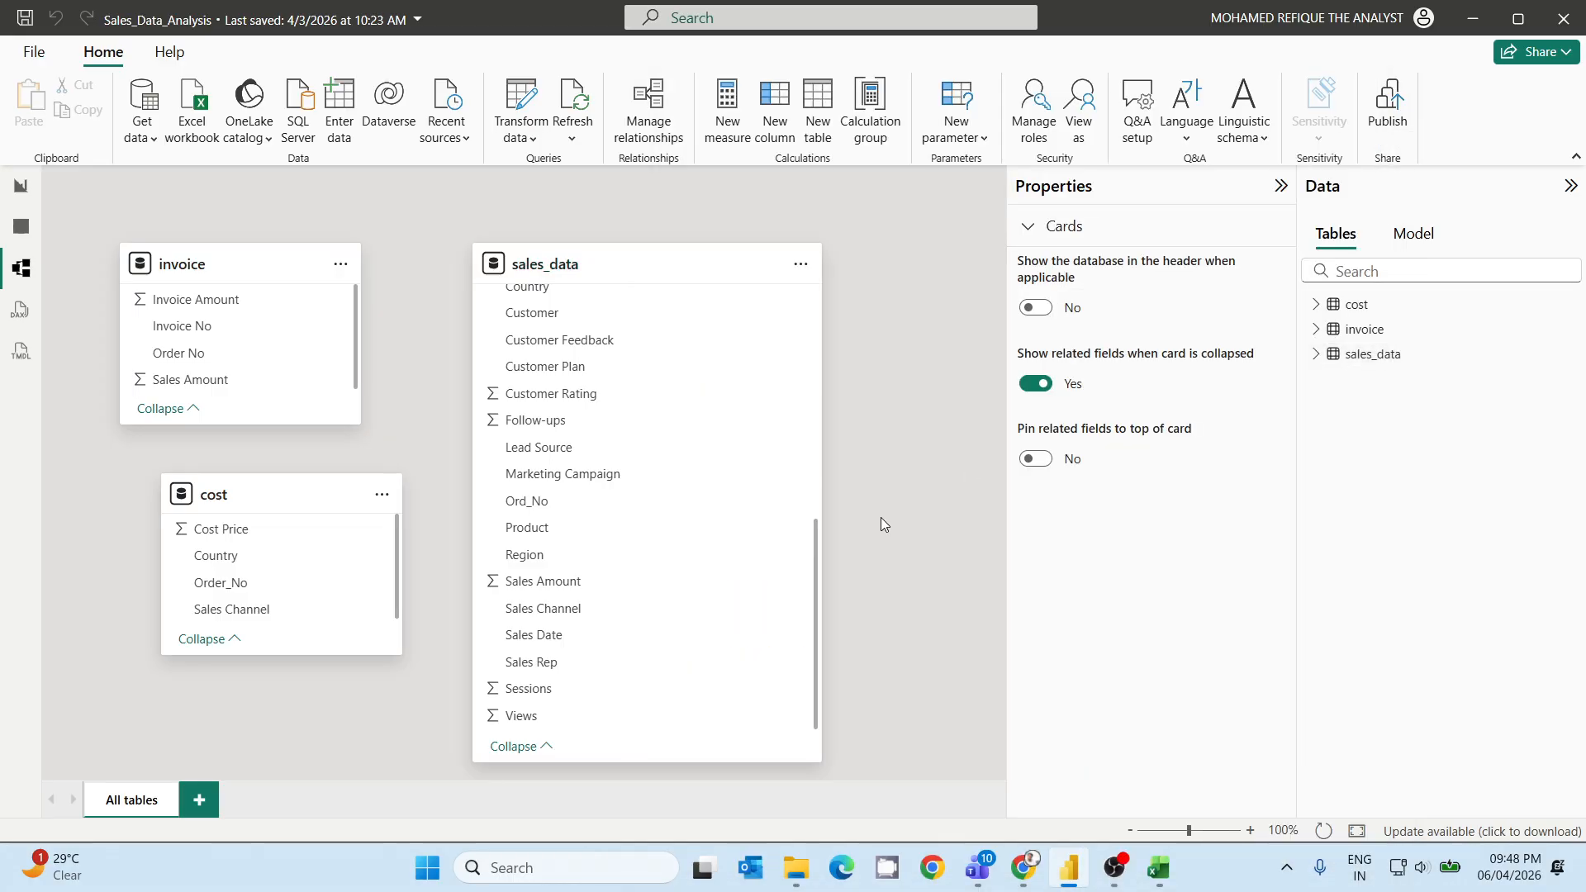
Examine the order number columns of the invoice, sales_data and cost tables for matching and unique values.
{"action": "left_click", "coordinate": [21, 226]}
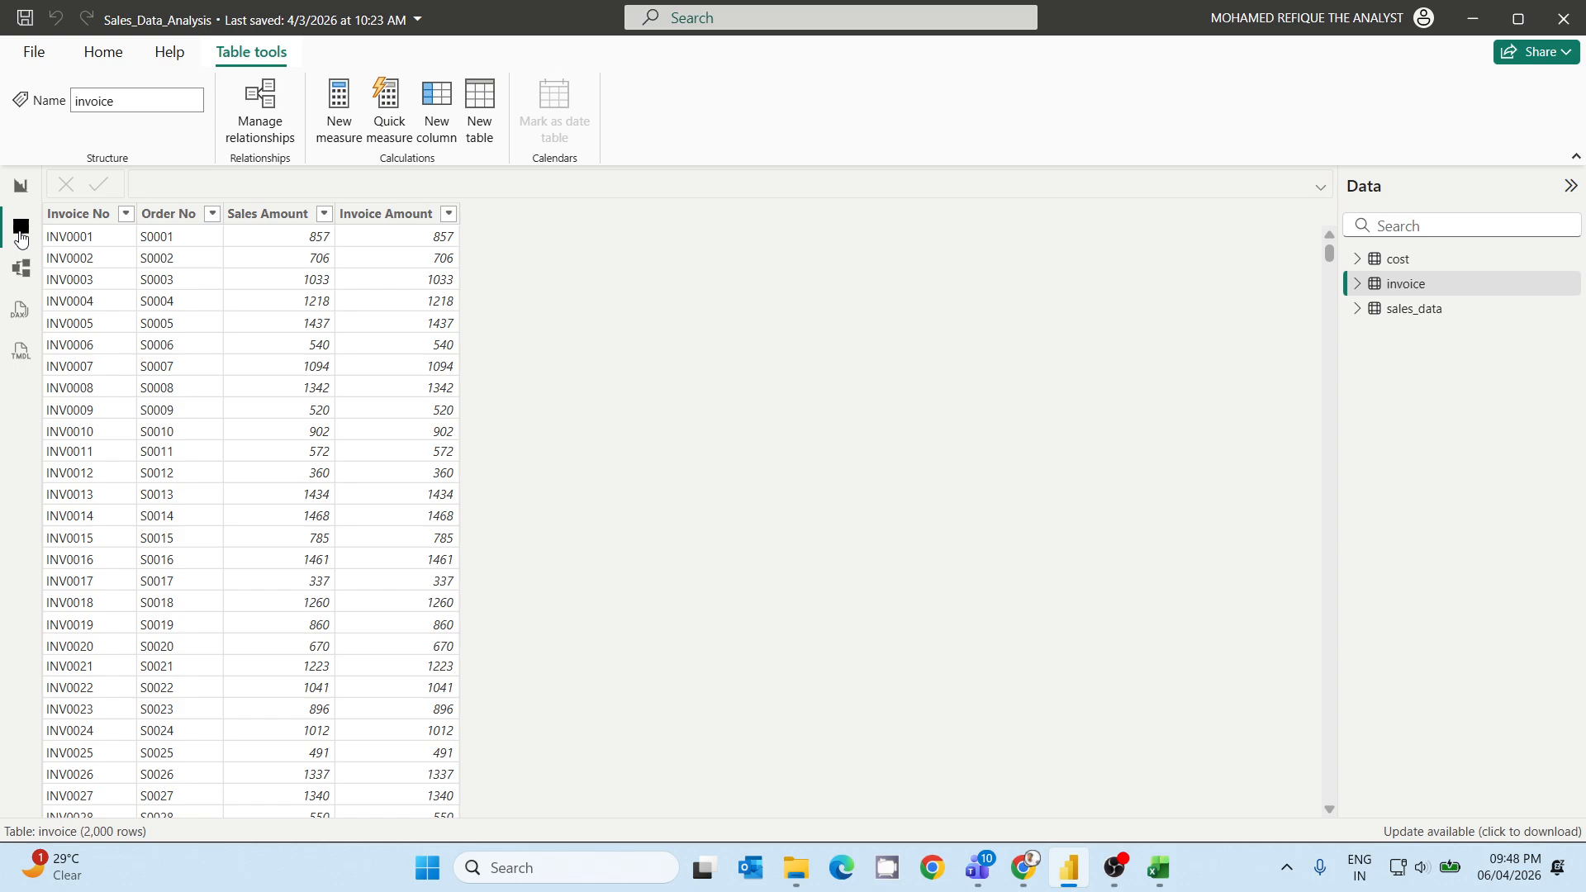
{"action": "left_click", "coordinate": [1408, 311]}
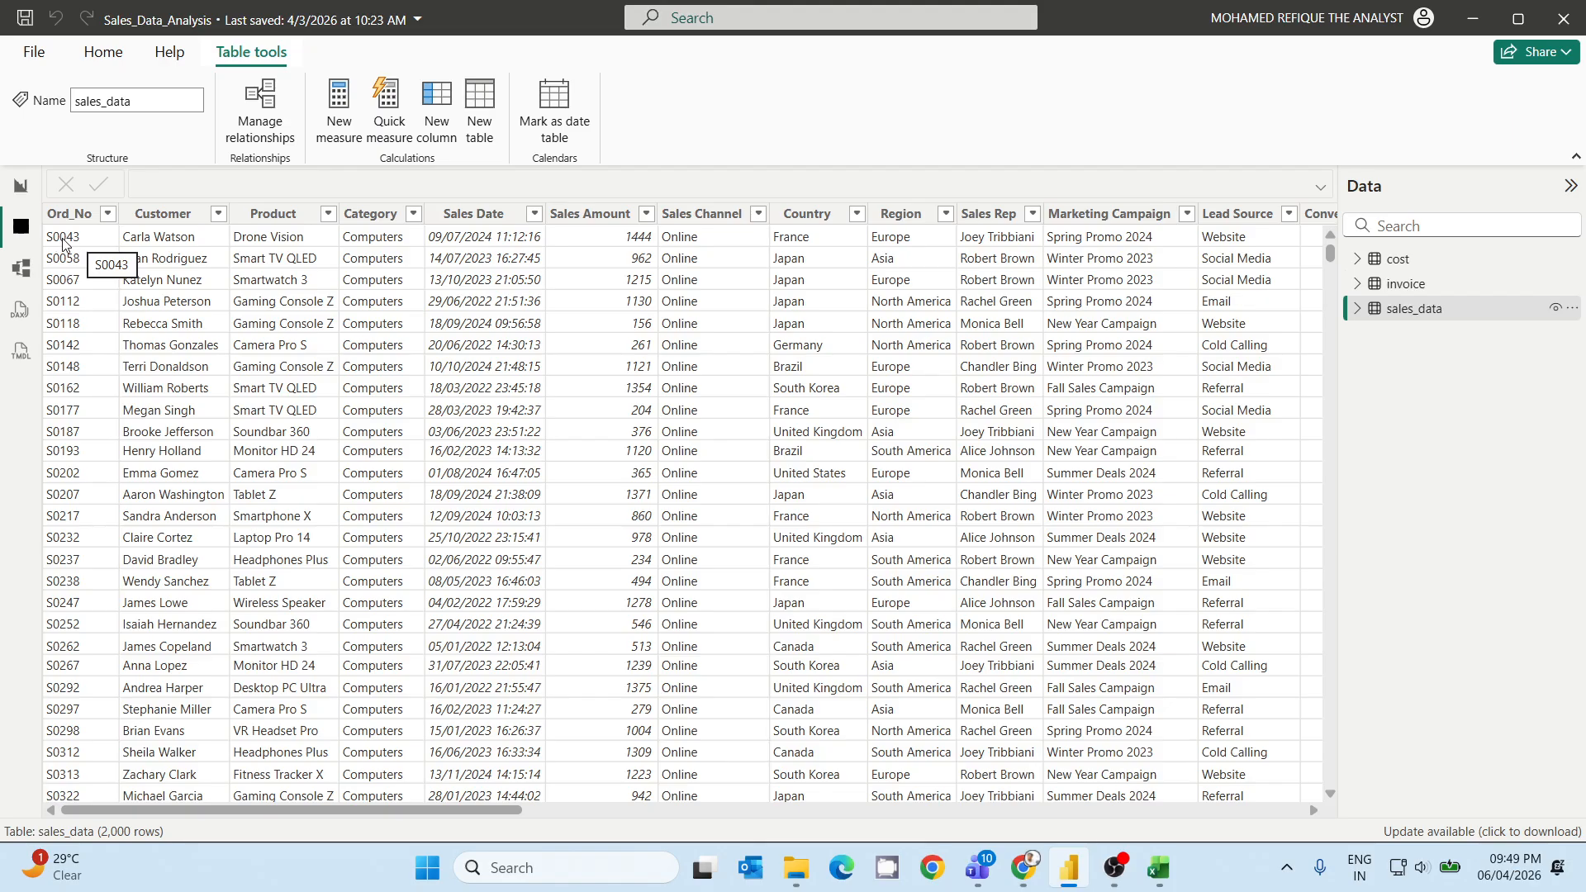
{"action": "left_click", "coordinate": [1404, 286]}
{"action": "scroll", "coordinate": [188, 620], "scroll_direction": "down", "scroll_amount": 1}
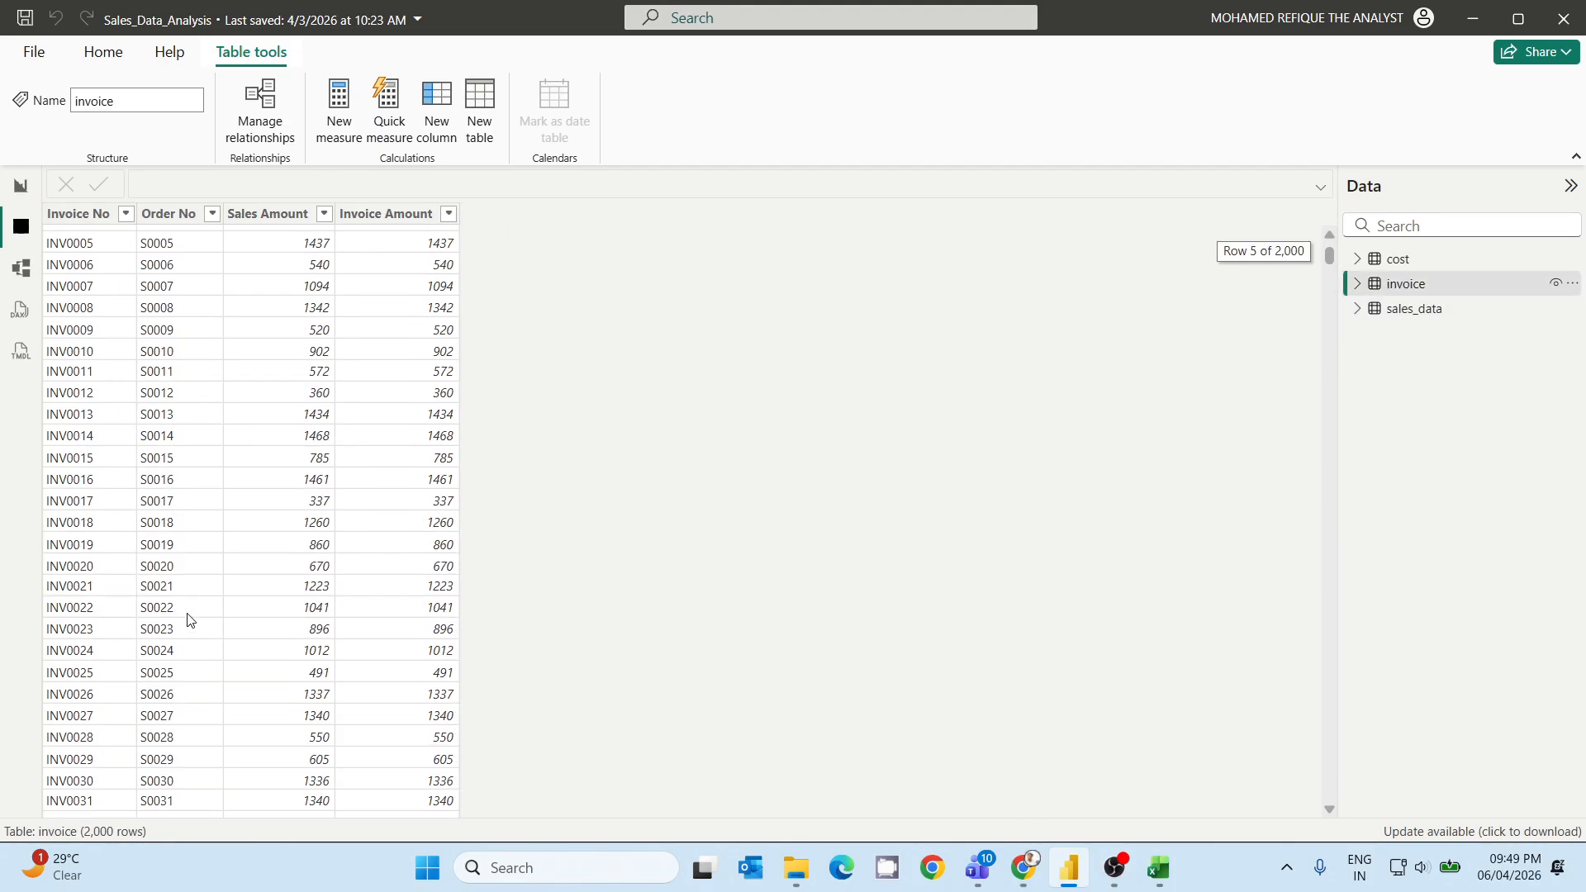
{"action": "scroll", "coordinate": [188, 620], "scroll_direction": "down", "scroll_amount": 8}
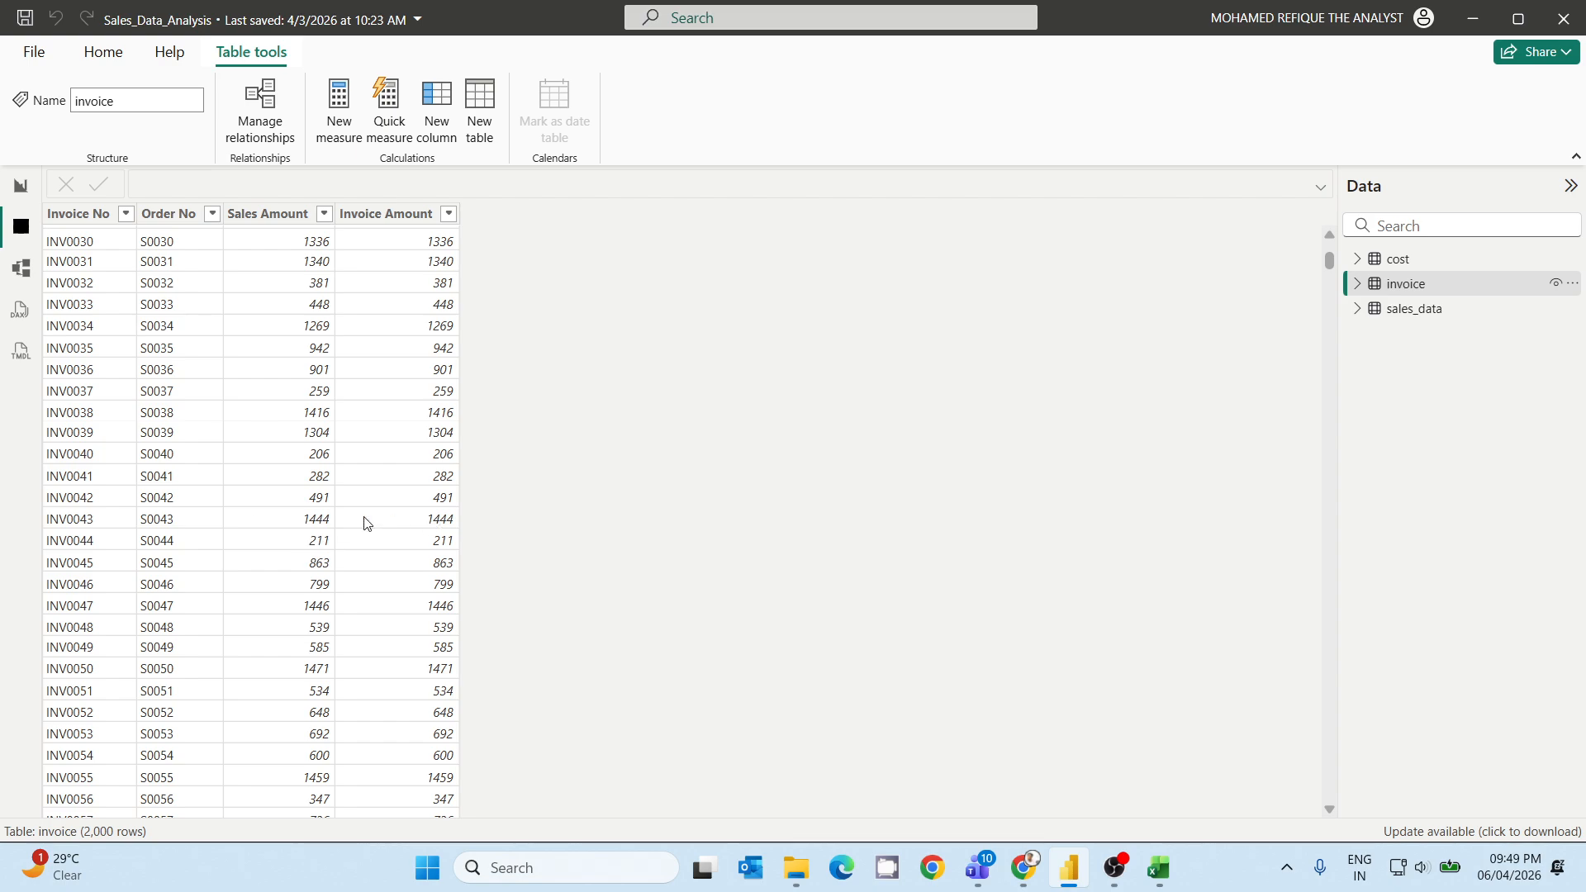
{"action": "left_click", "coordinate": [1396, 260]}
{"action": "scroll", "coordinate": [91, 643], "scroll_direction": "down", "scroll_amount": 5}
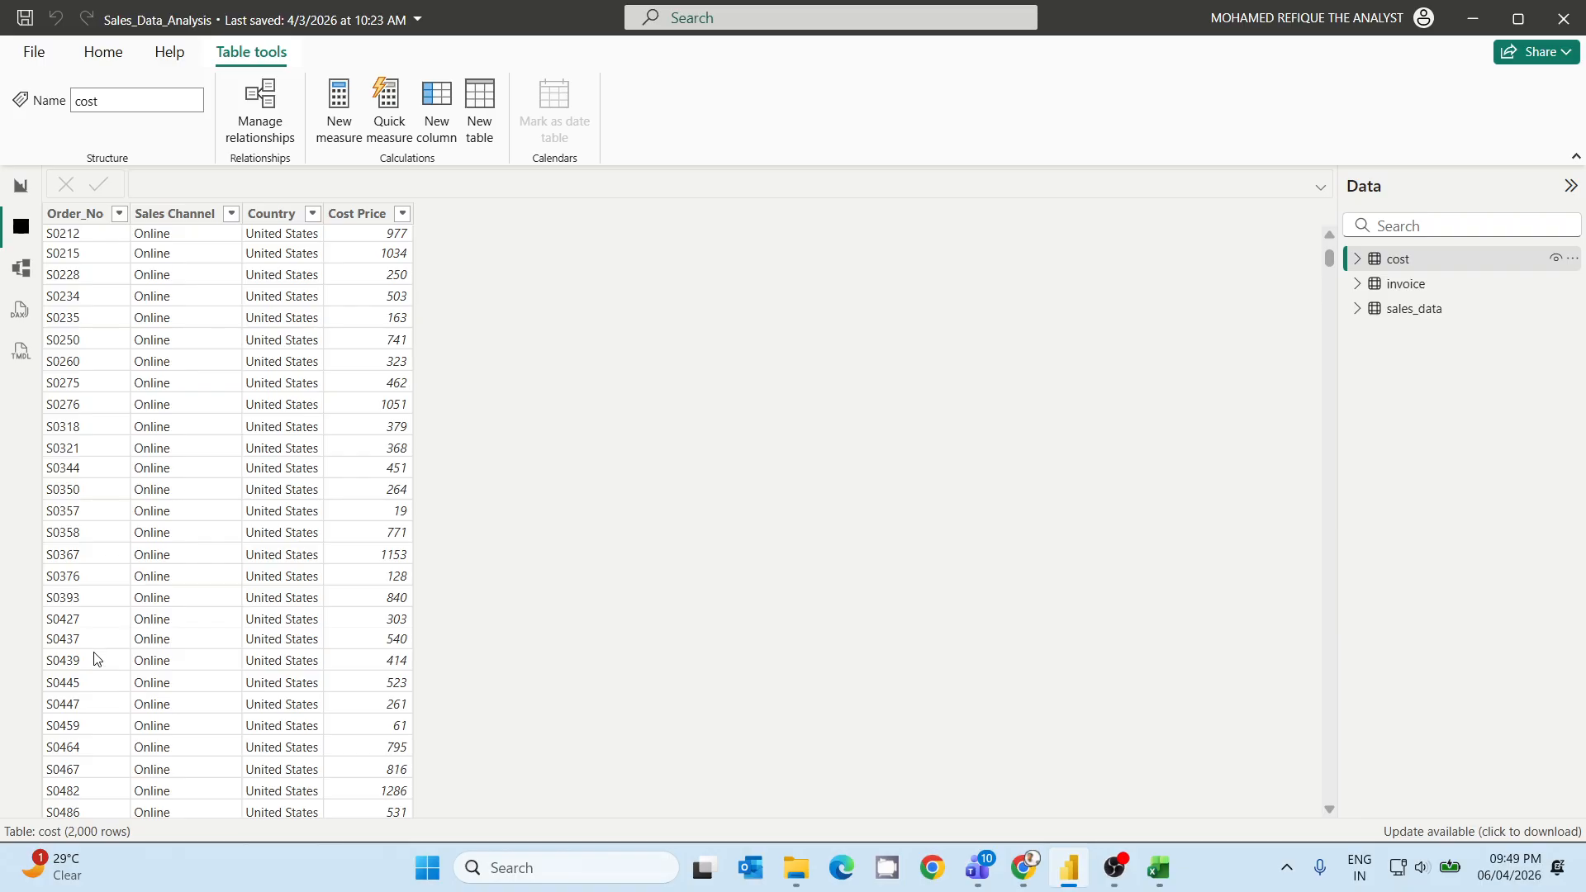
{"action": "scroll", "coordinate": [94, 696], "scroll_direction": "down", "scroll_amount": 3}
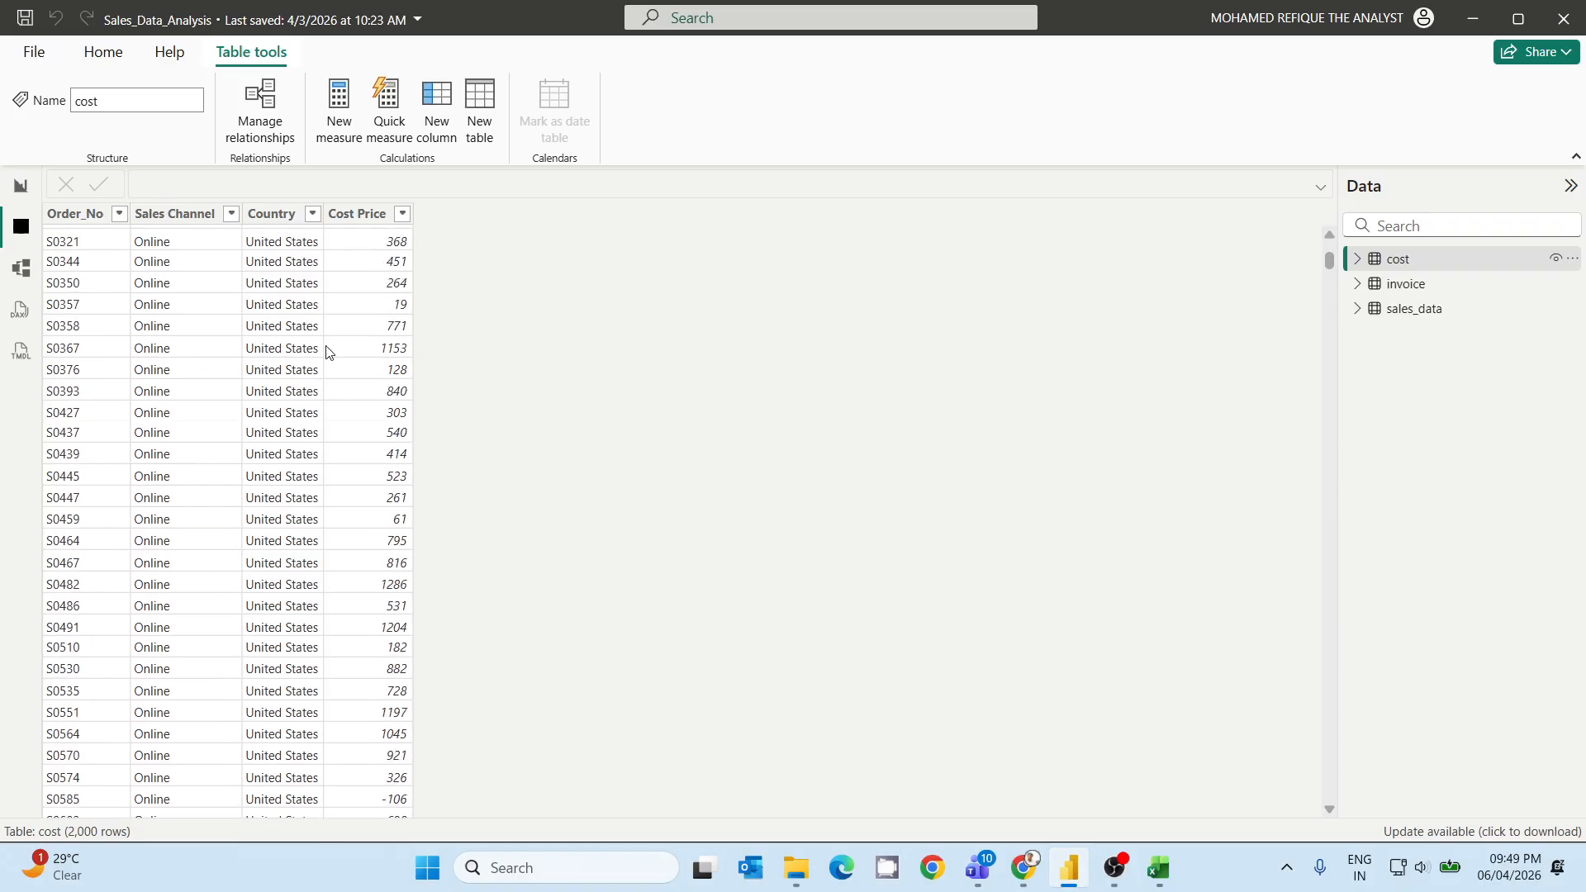
Check the model diagram and reopen the sales_data rows to inspect the Ord_No column.
{"action": "left_click", "coordinate": [22, 271]}
{"action": "left_click", "coordinate": [22, 228]}
{"action": "left_click", "coordinate": [1414, 309]}
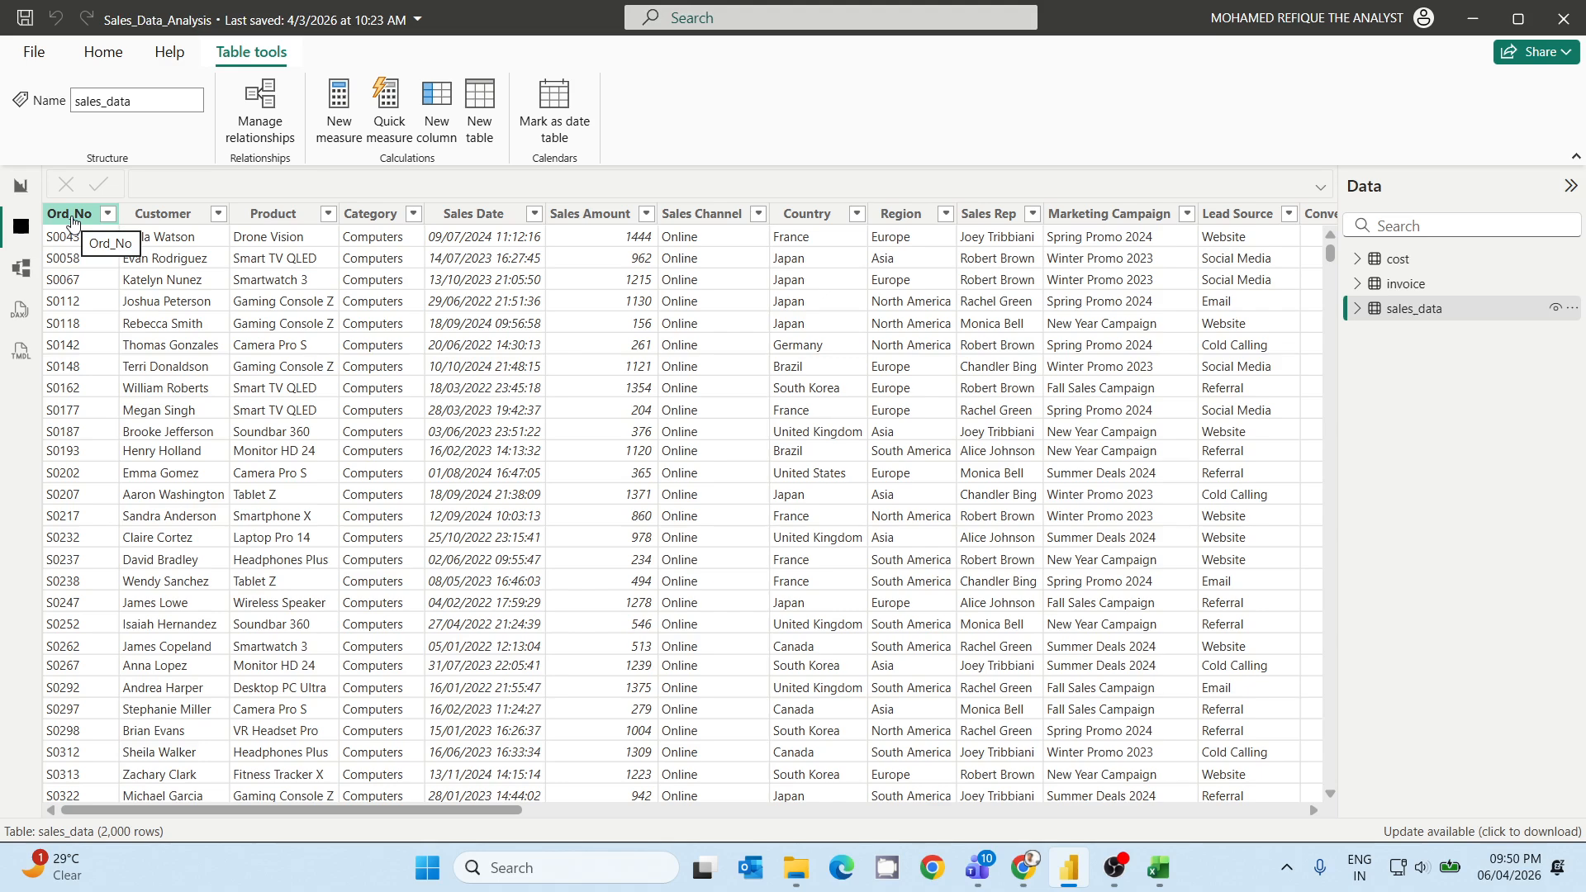
Replace the invoice table's Sales Amount in the table visual with its Invoice Amount, placed before Cost Price.
{"action": "left_click", "coordinate": [22, 267]}
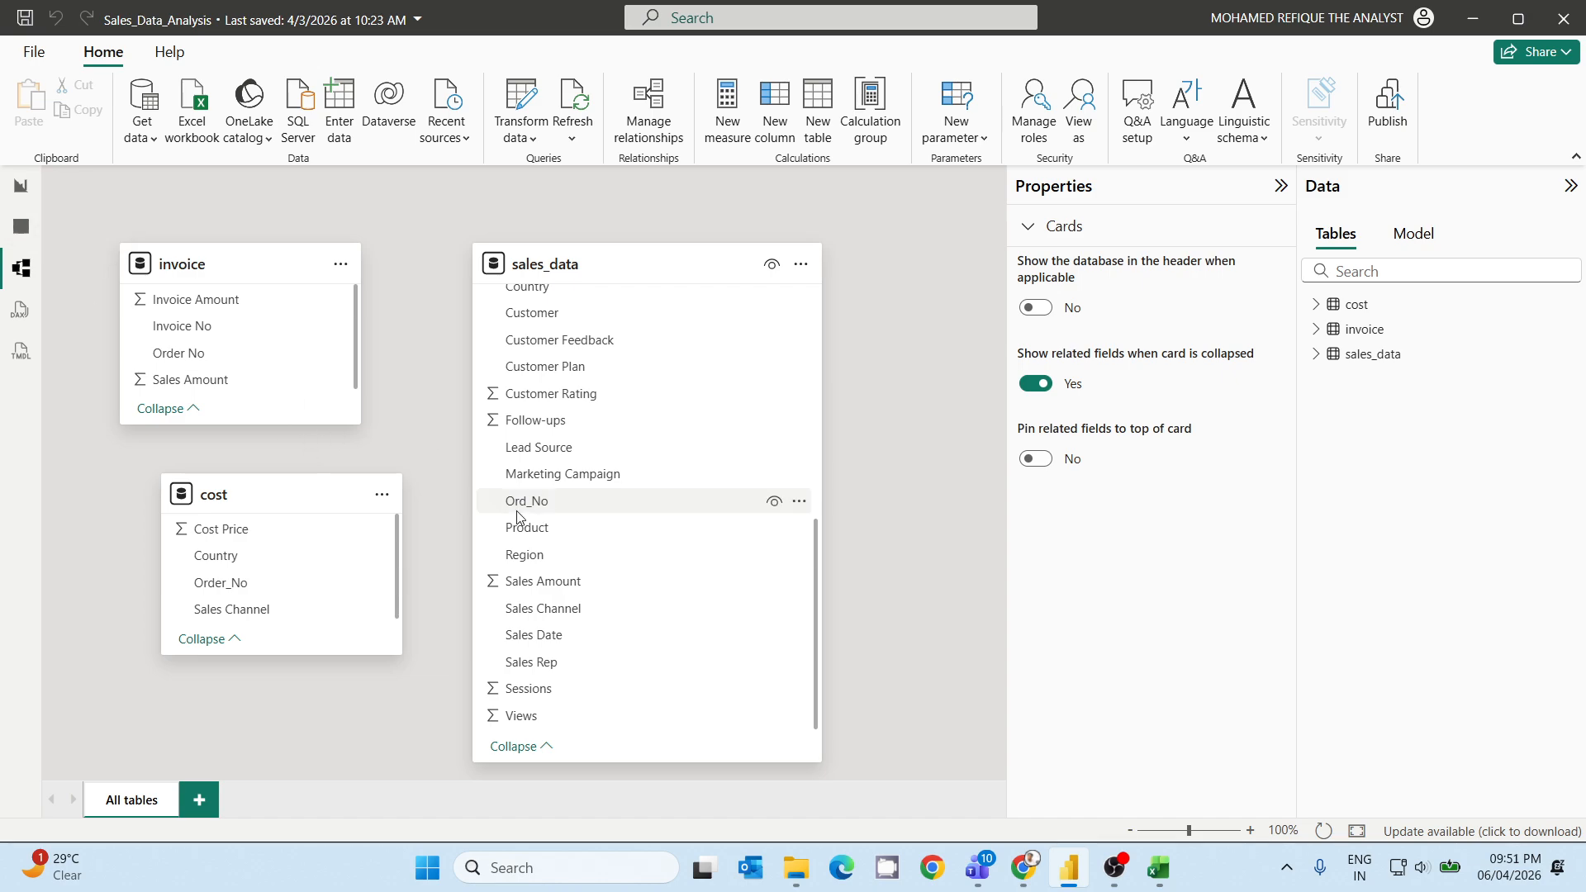
{"action": "left_click", "coordinate": [15, 196]}
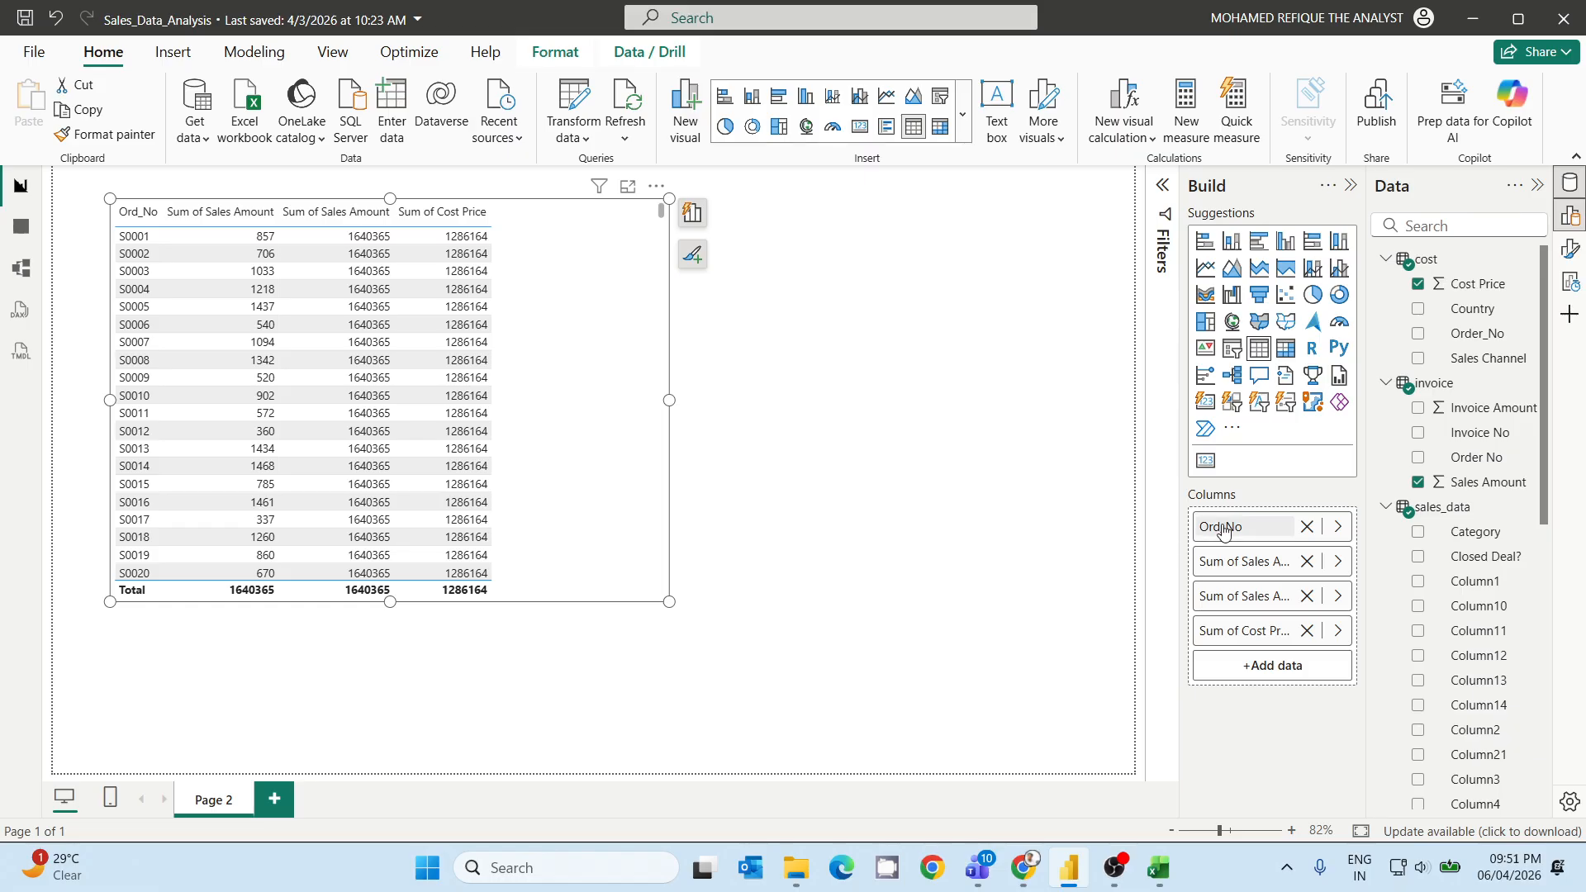
{"action": "scroll", "coordinate": [1441, 587], "scroll_direction": "down", "scroll_amount": 5}
{"action": "scroll", "coordinate": [1441, 586], "scroll_direction": "down", "scroll_amount": 6}
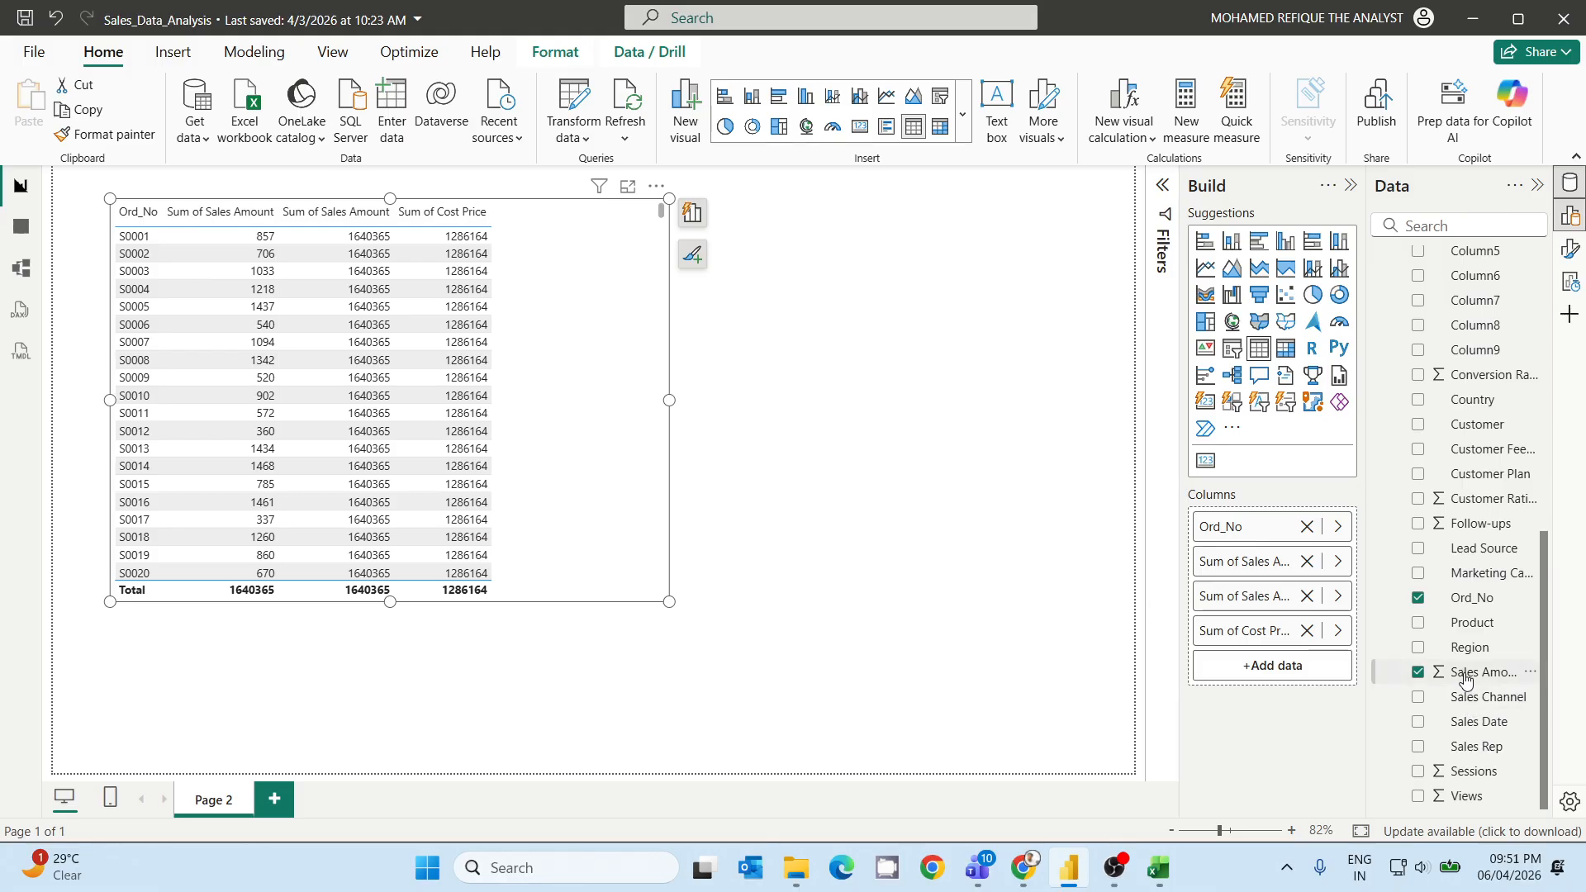
{"action": "scroll", "coordinate": [1464, 677], "scroll_direction": "up", "scroll_amount": 10}
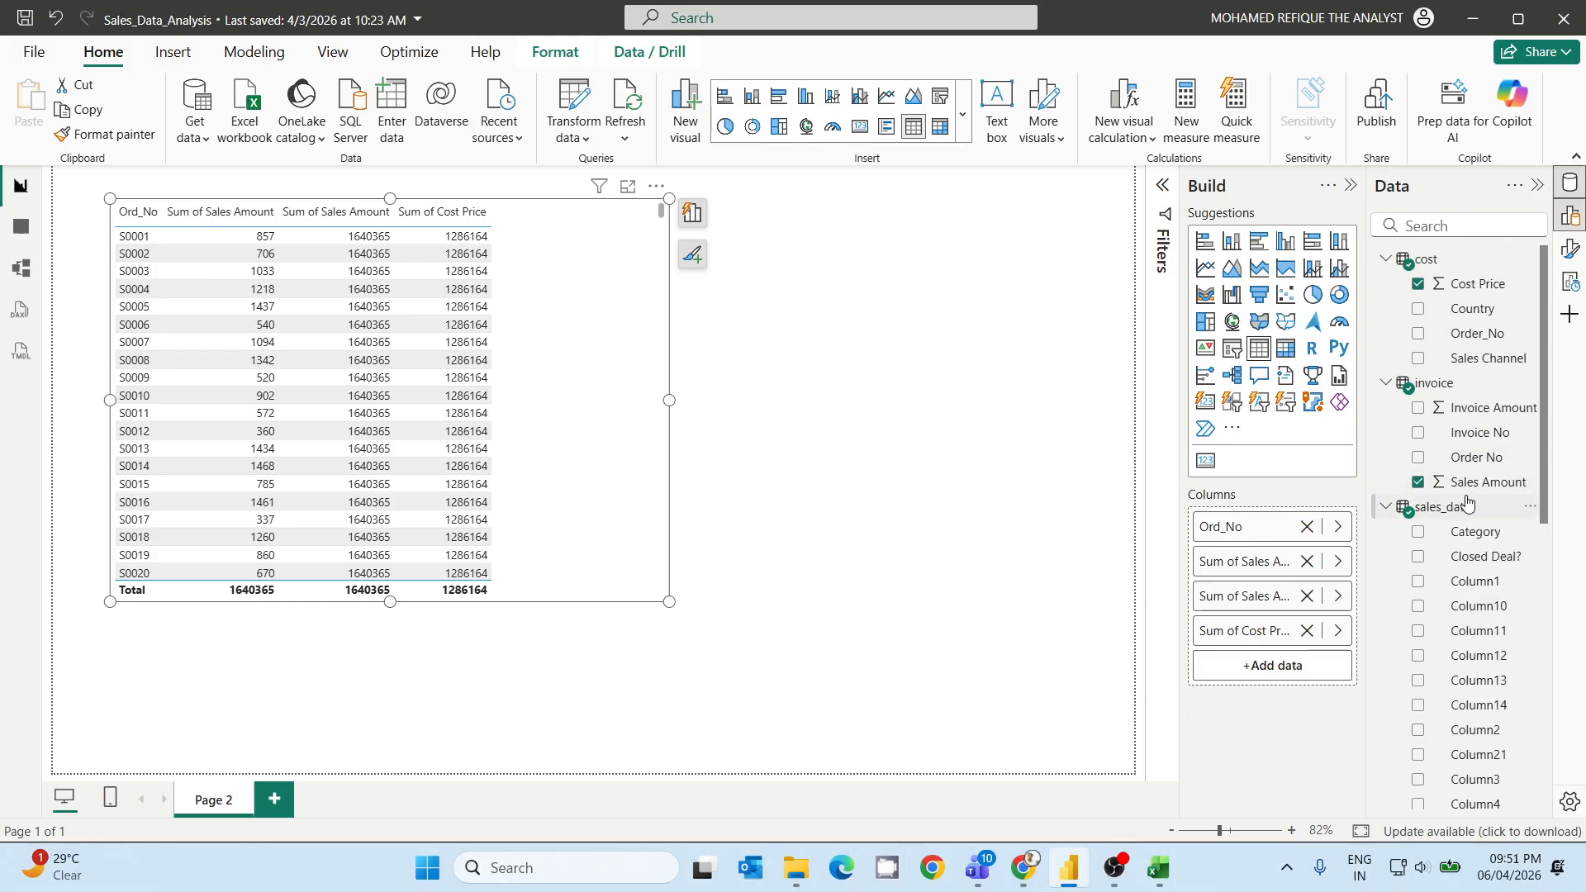
{"action": "left_click", "coordinate": [1306, 595]}
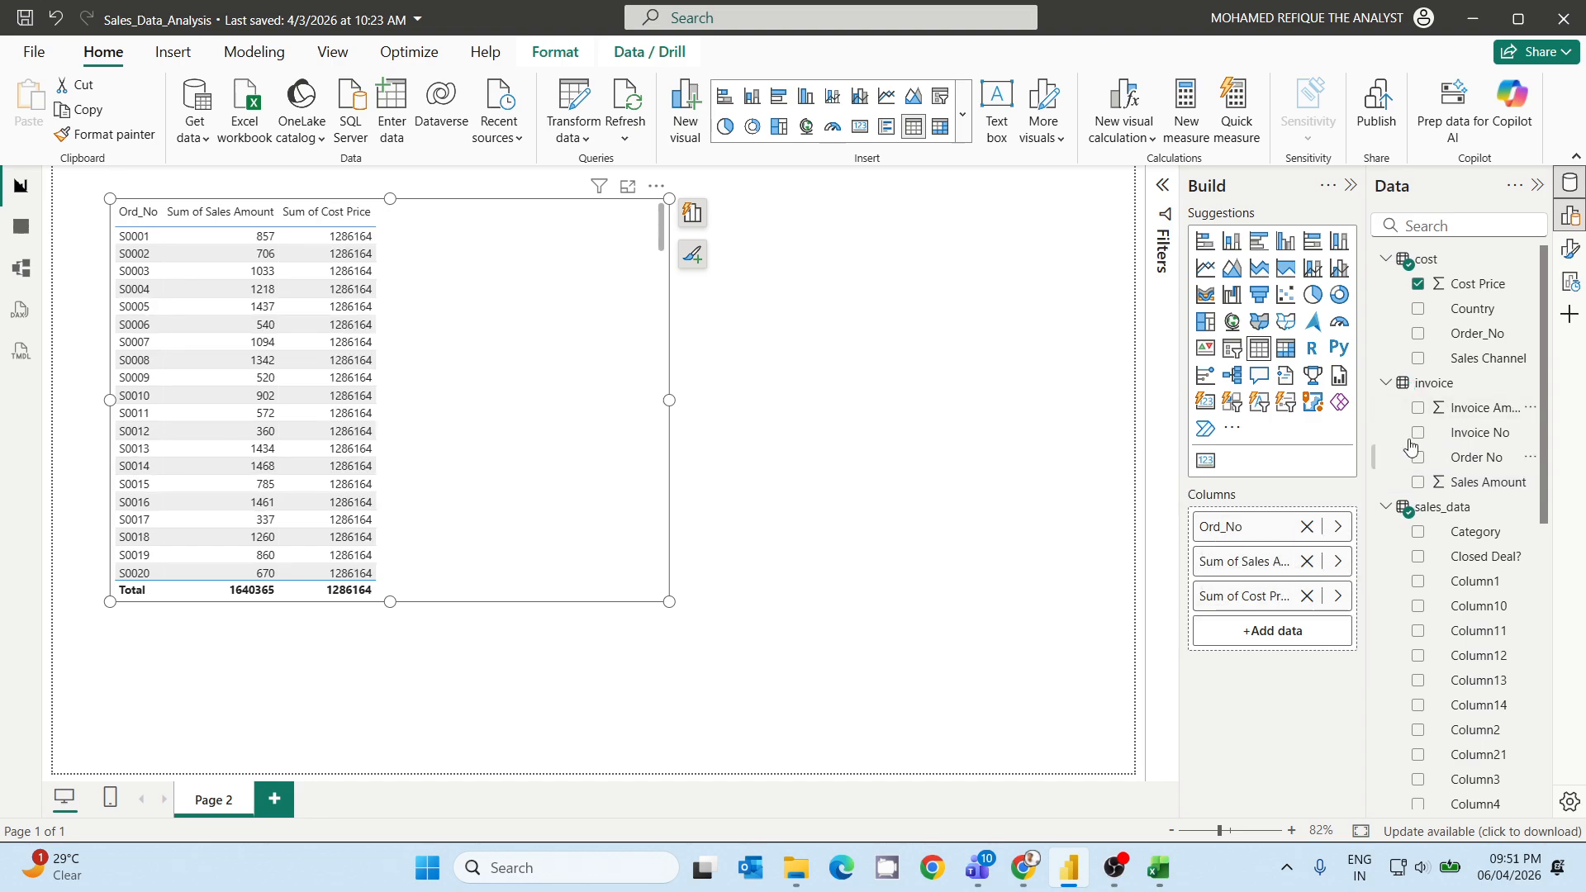
{"action": "left_click_drag", "start_coordinate": [1474, 407], "coordinate": [1270, 583]}
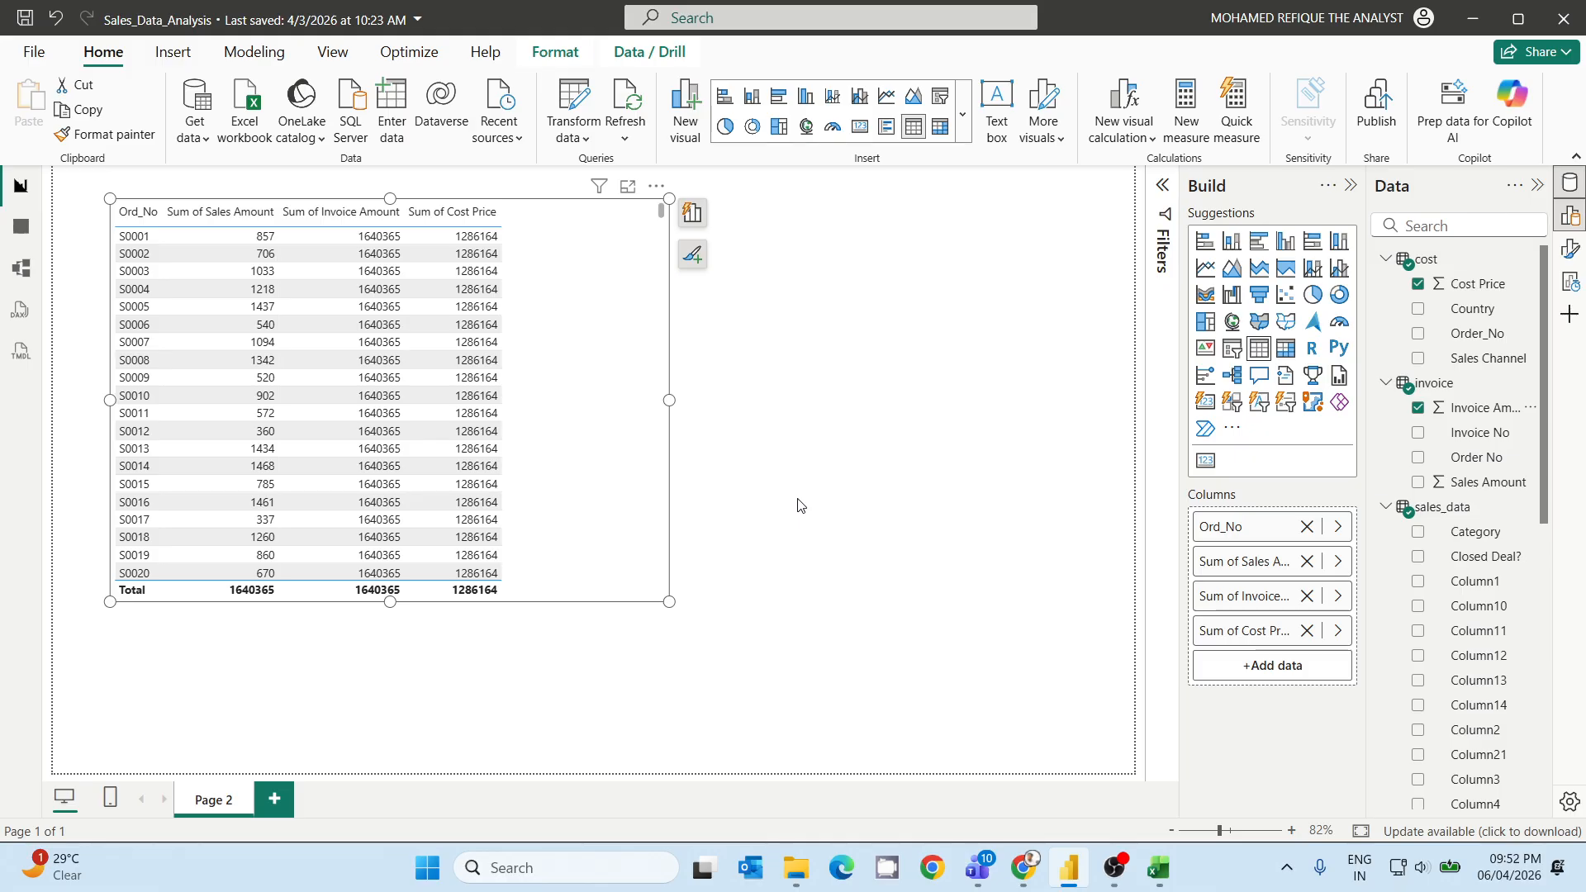
Create an active many-to-one (*:1) relationship from invoice Order No to sales_data Ord_No, filtering both ways, and move the sales_data card farther from invoice.
{"action": "left_click", "coordinate": [23, 278]}
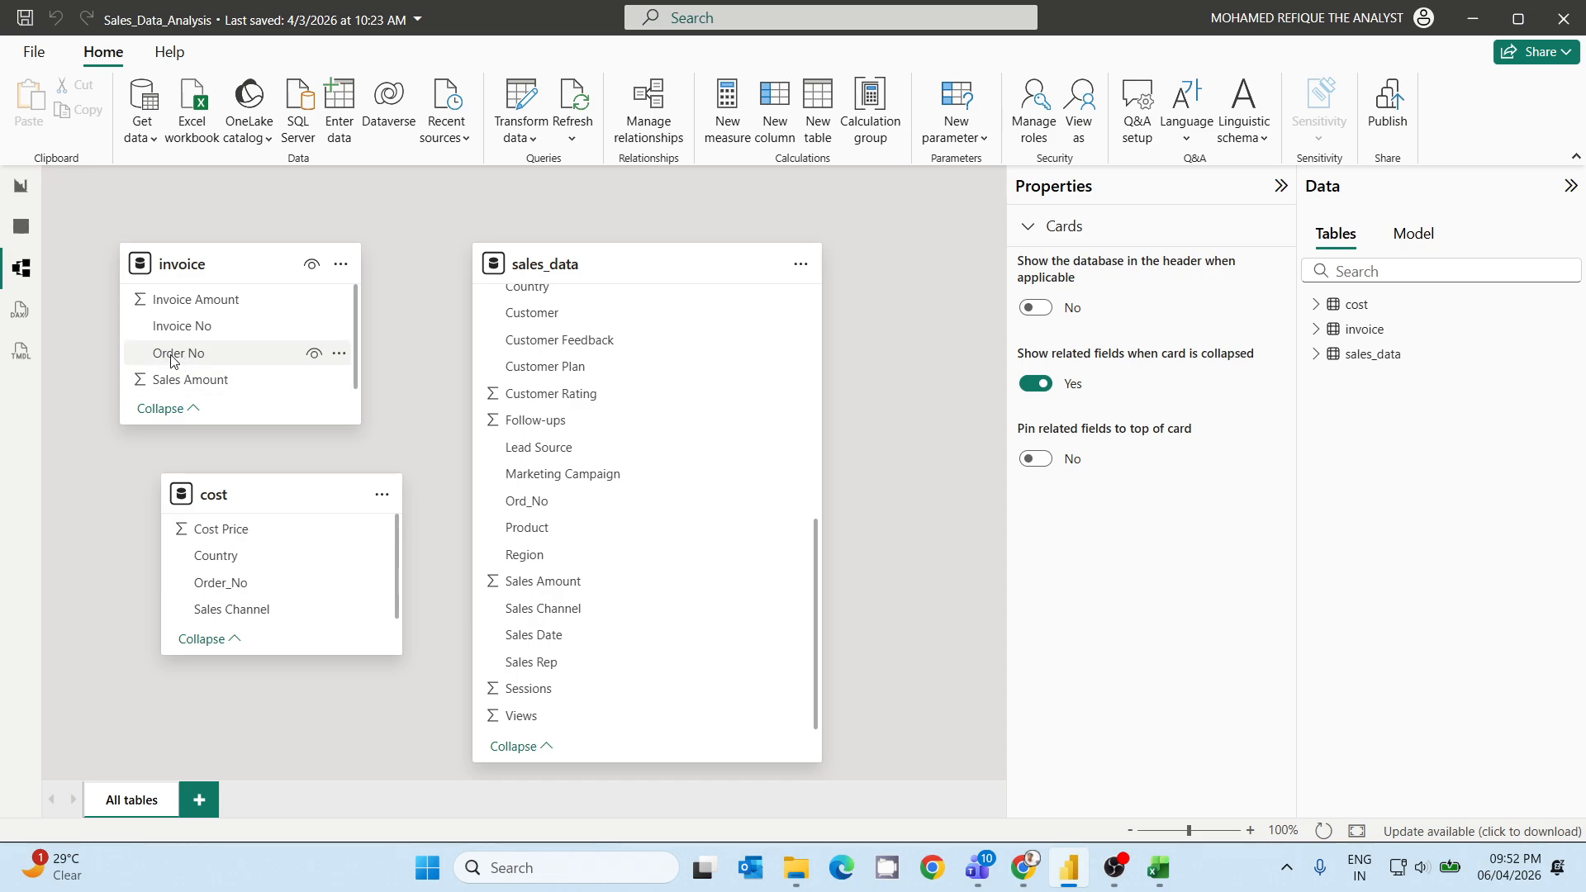
{"action": "left_click_drag", "start_coordinate": [173, 360], "coordinate": [525, 512]}
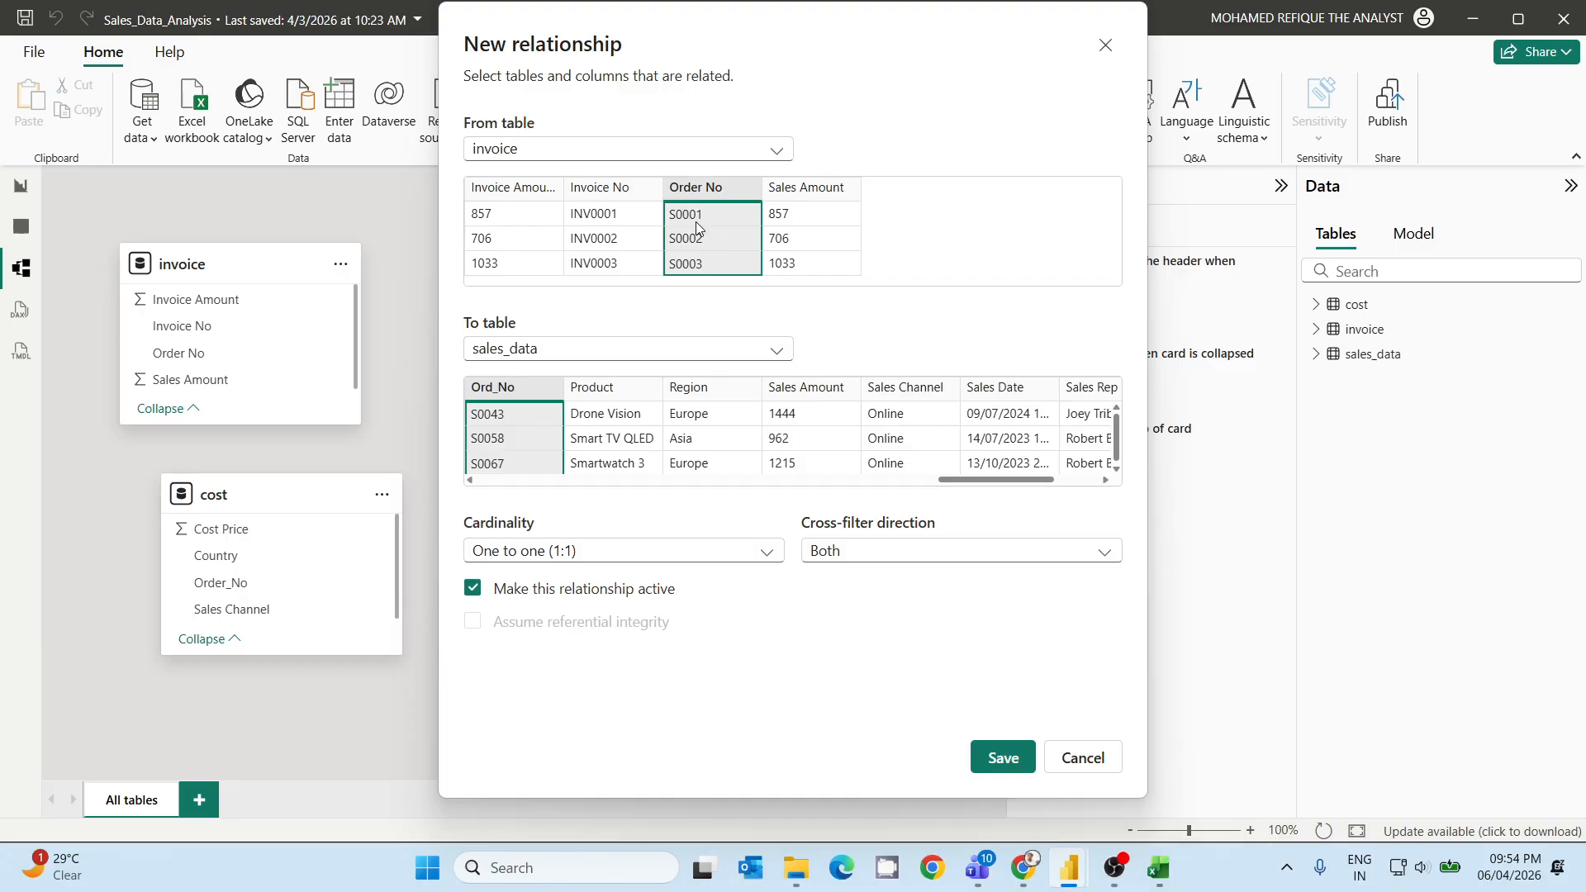
{"action": "left_click", "coordinate": [570, 552]}
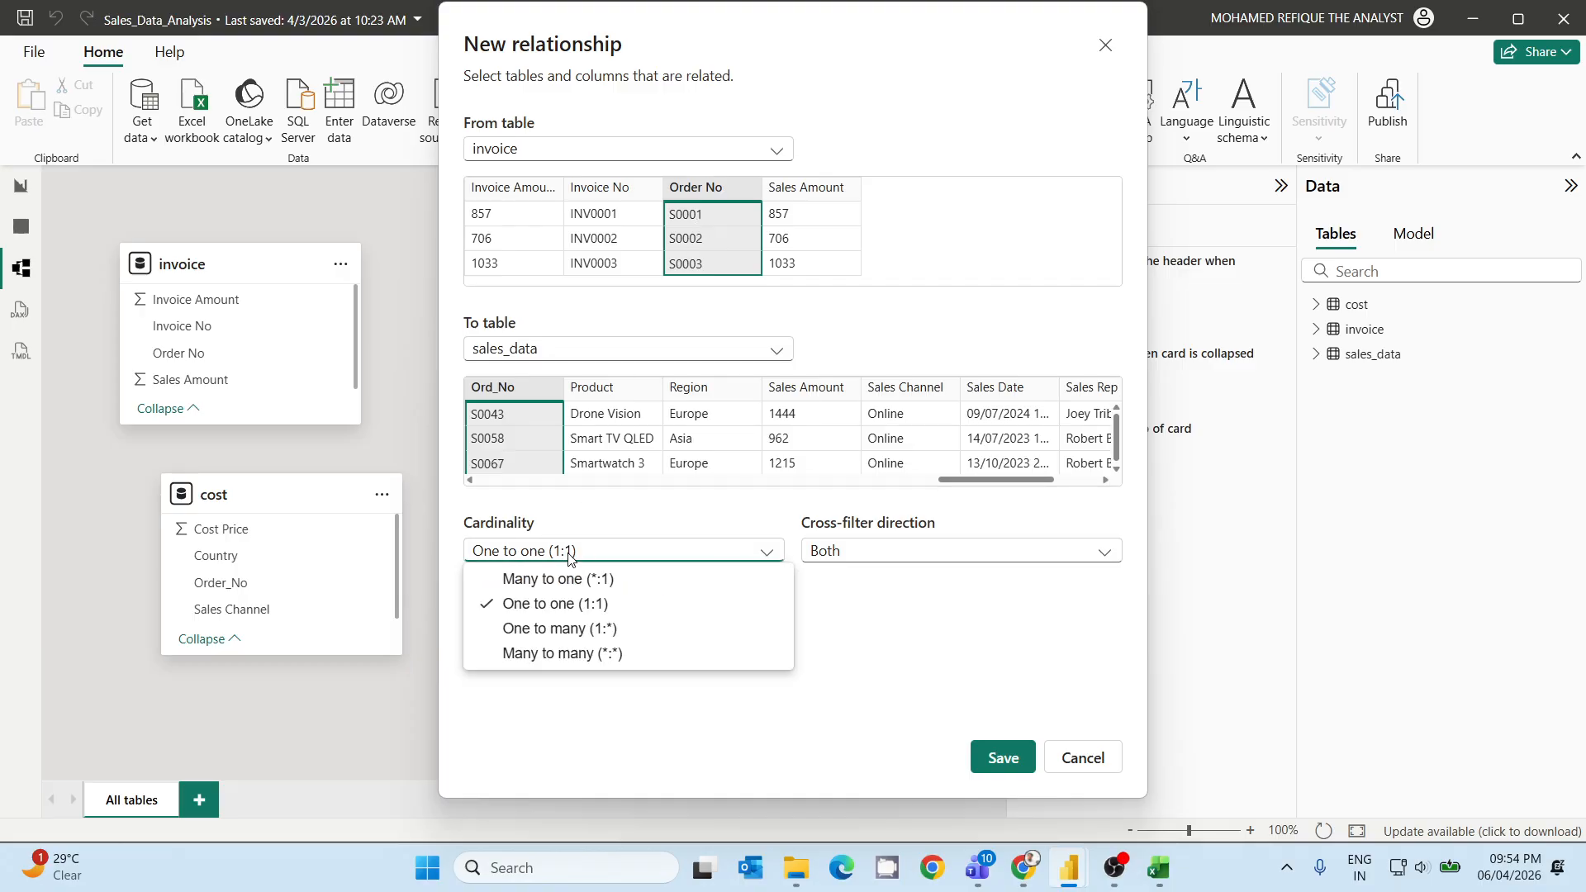
{"action": "left_click", "coordinate": [533, 585]}
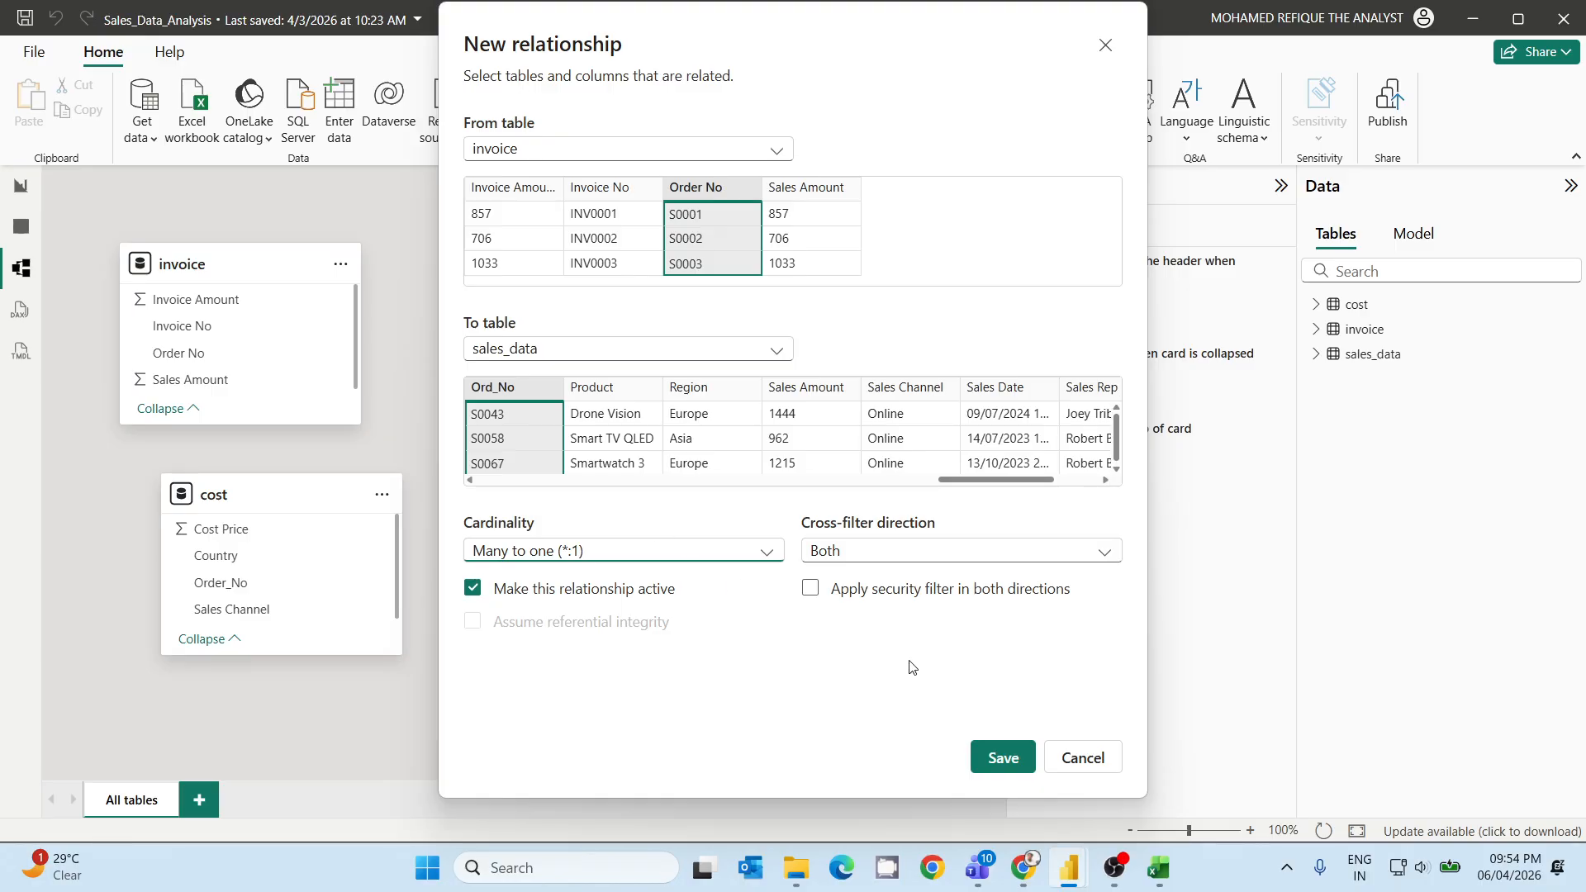
{"action": "left_click", "coordinate": [544, 559]}
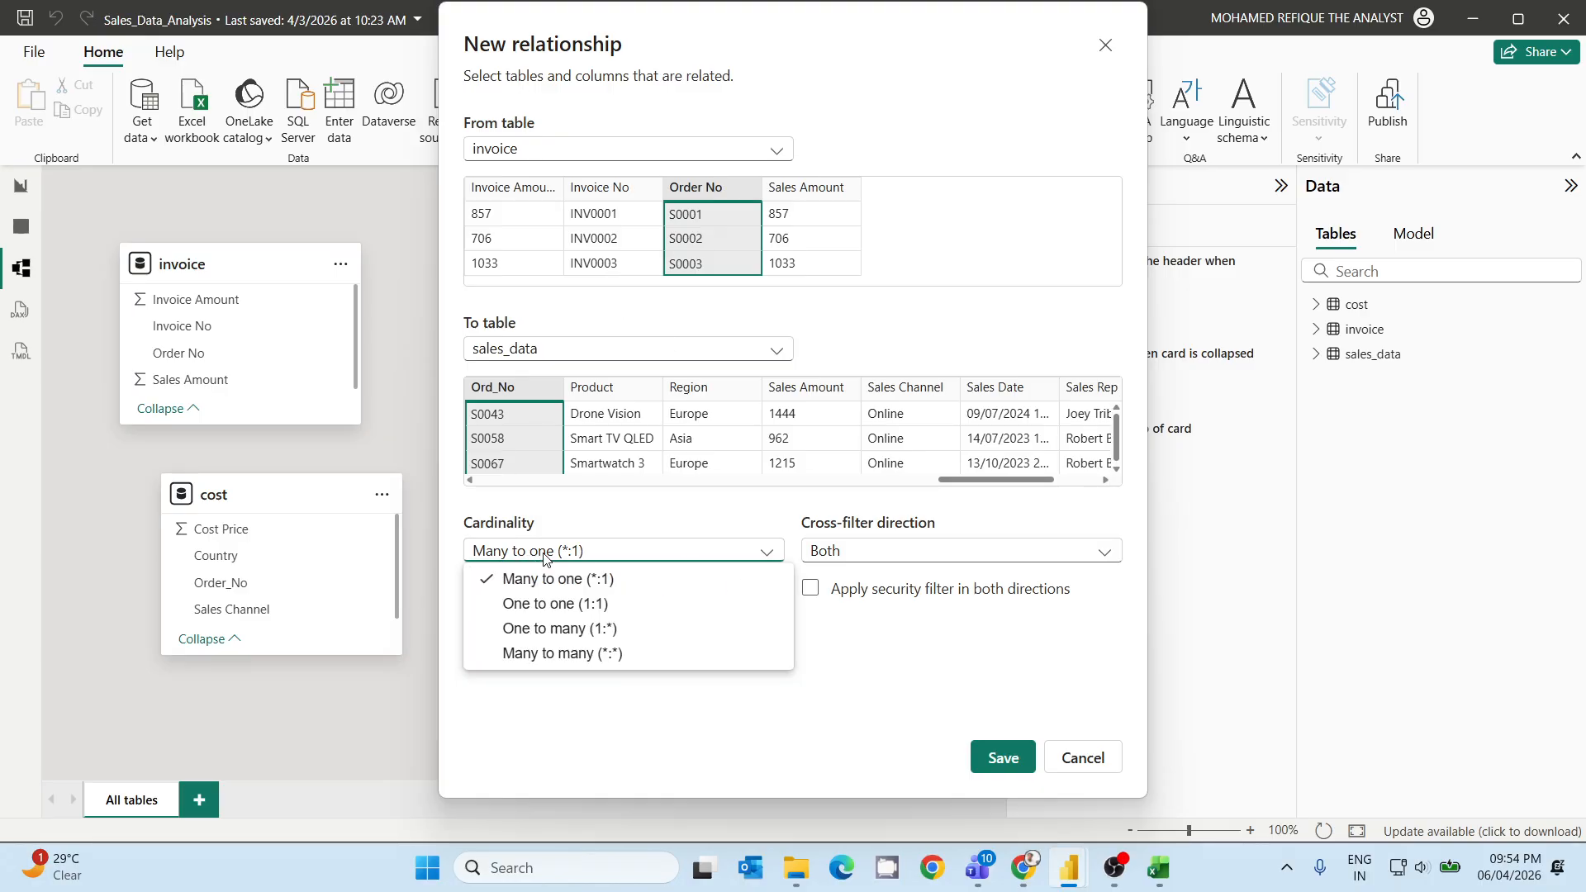
{"action": "left_click", "coordinate": [586, 705]}
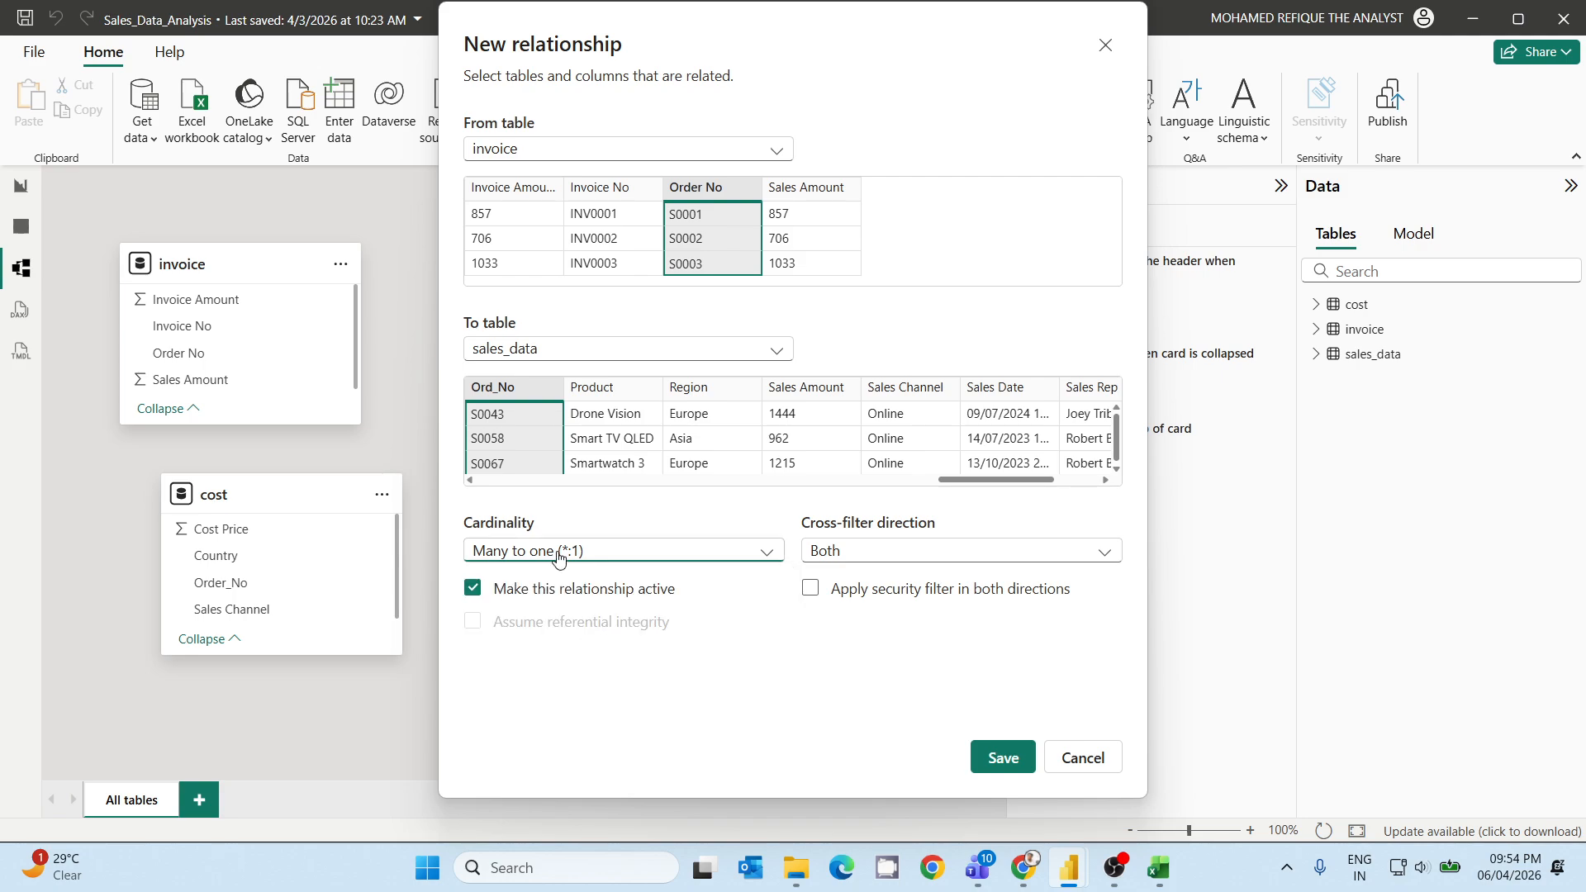
{"action": "left_click", "coordinate": [508, 552]}
{"action": "left_click", "coordinate": [592, 520]}
{"action": "left_click", "coordinate": [998, 756]}
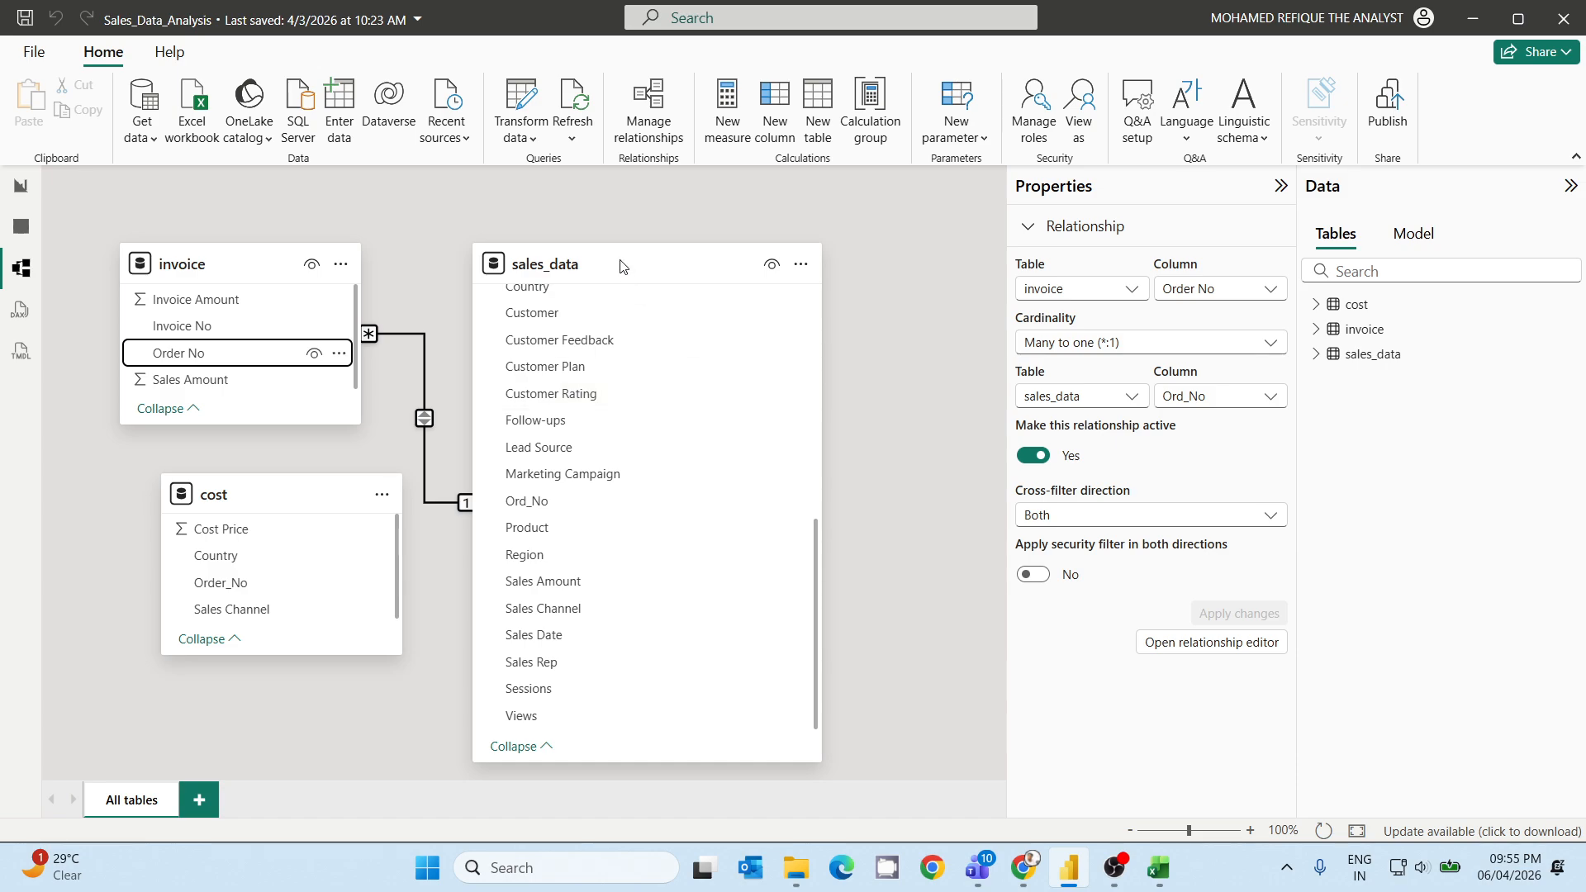
{"action": "left_click_drag", "start_coordinate": [672, 259], "coordinate": [811, 195]}
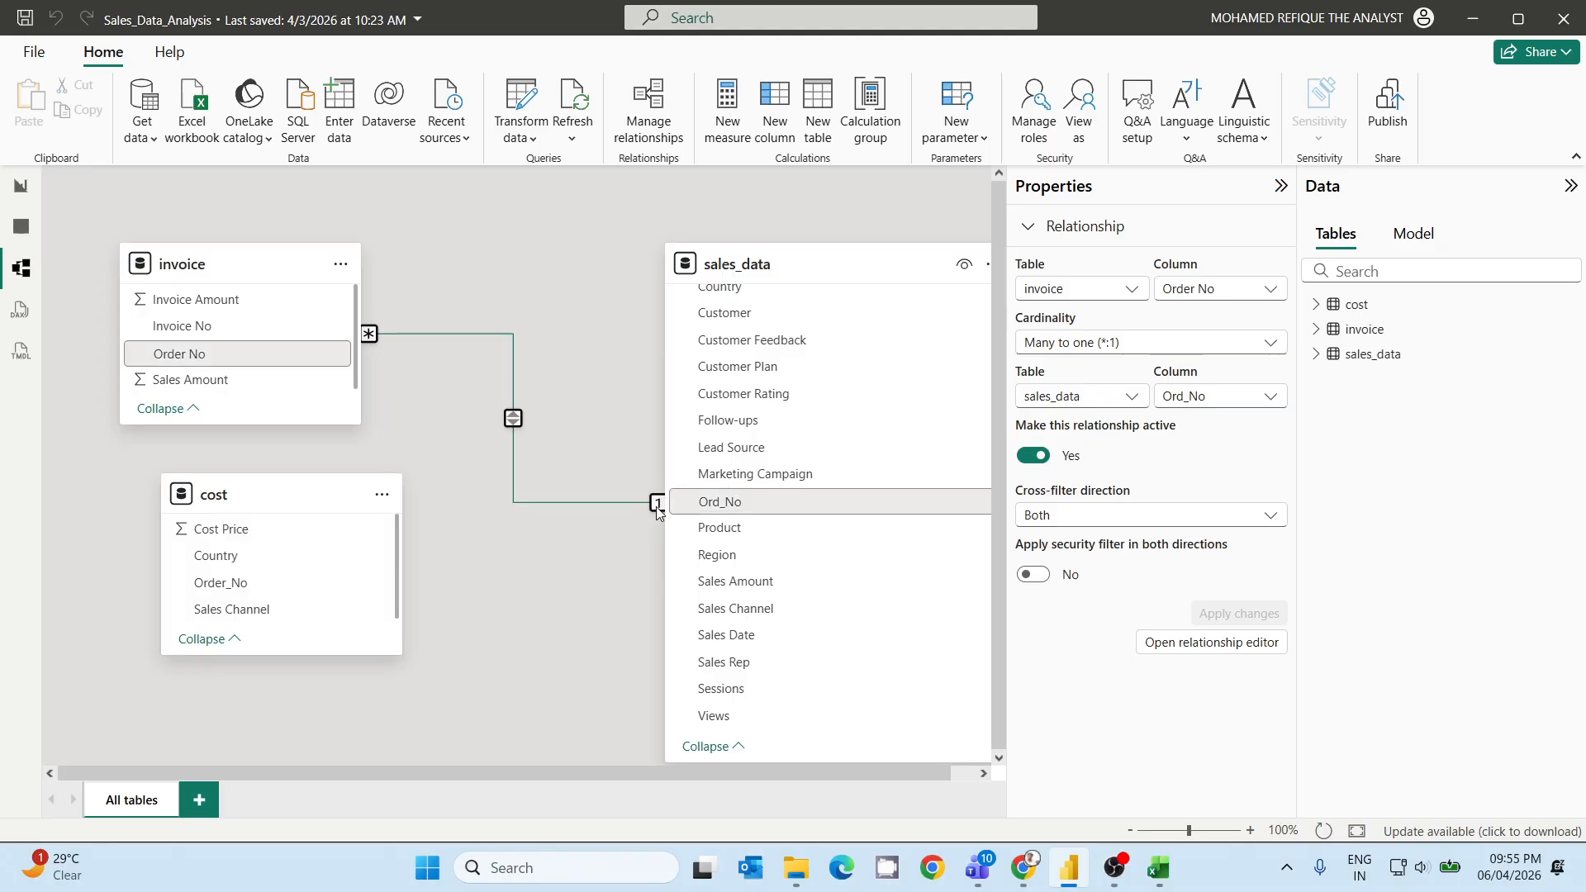
Remove Cost Price from the report's table visual and narrow the visual to fit its remaining columns.
{"action": "left_click", "coordinate": [31, 192]}
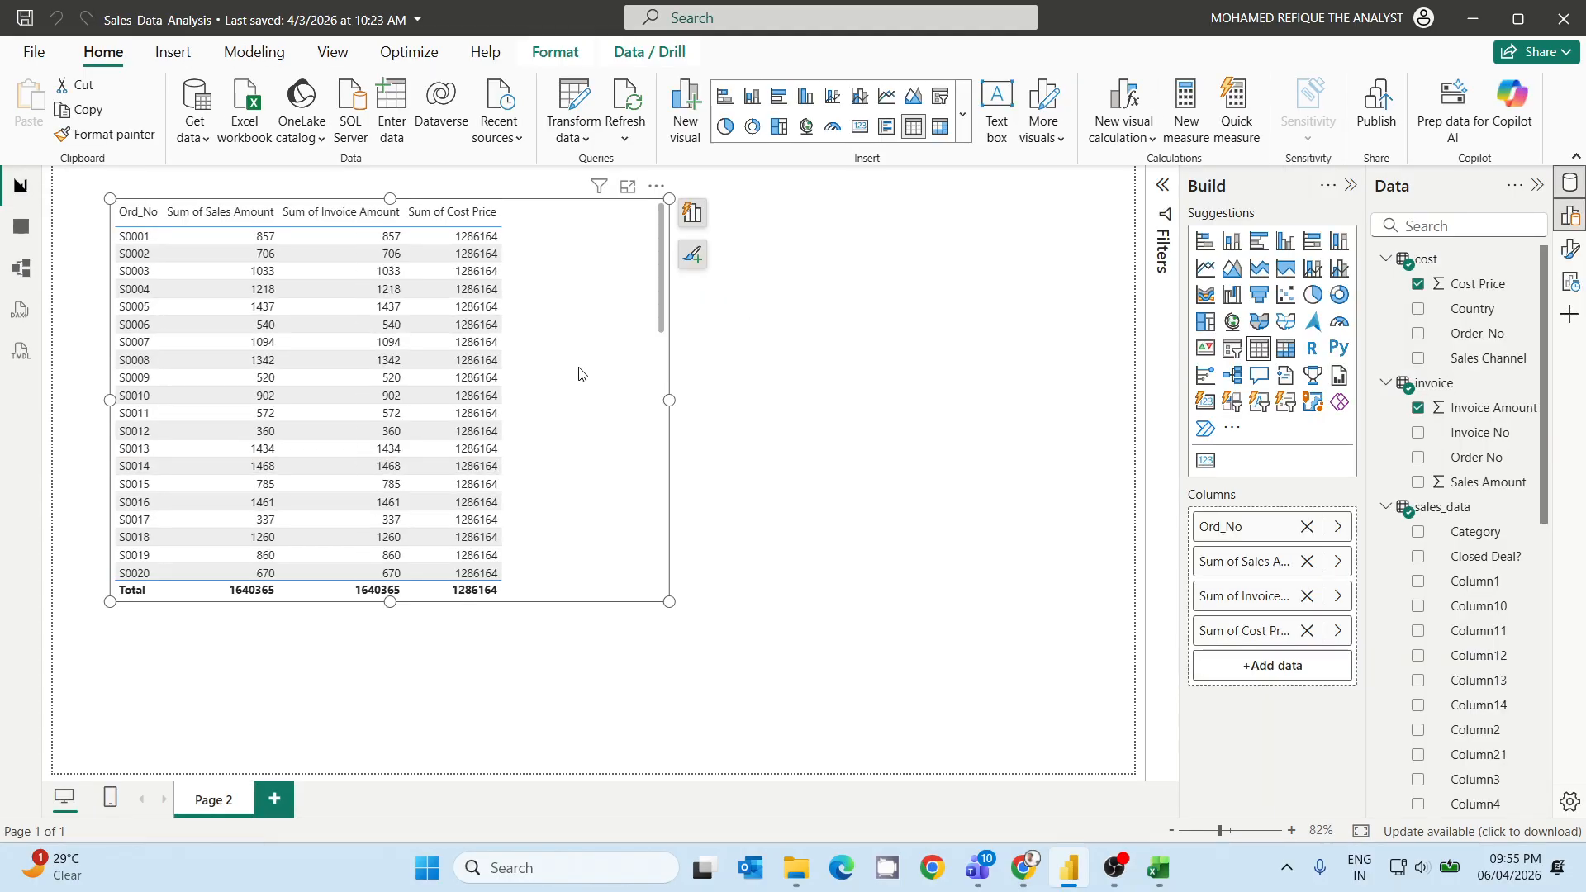
{"action": "left_click", "coordinate": [1307, 630]}
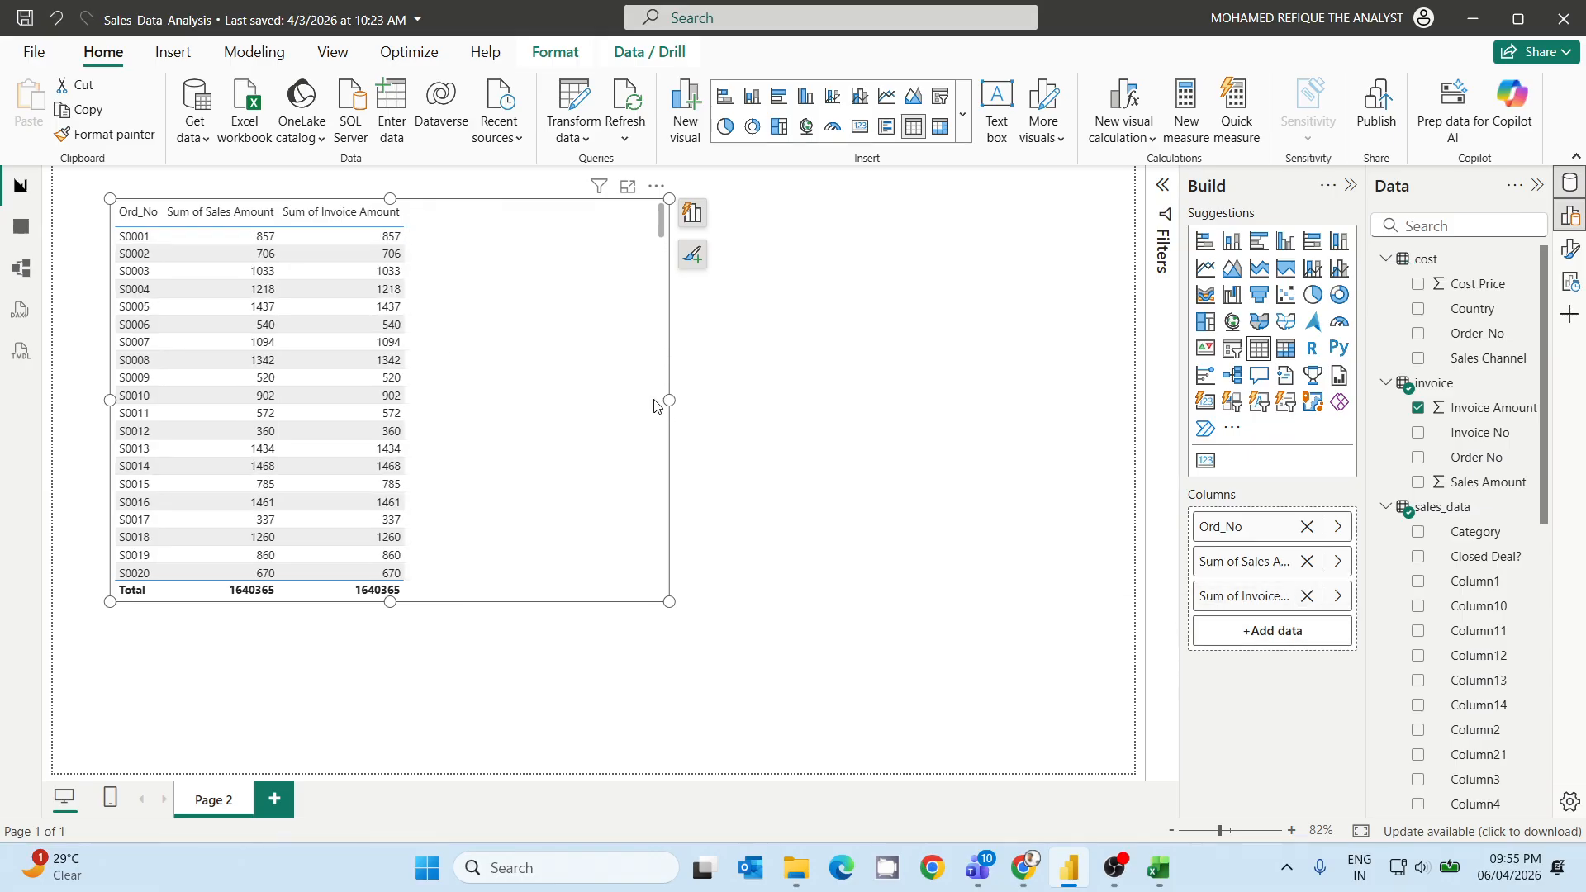
{"action": "left_click_drag", "start_coordinate": [654, 405], "coordinate": [435, 398]}
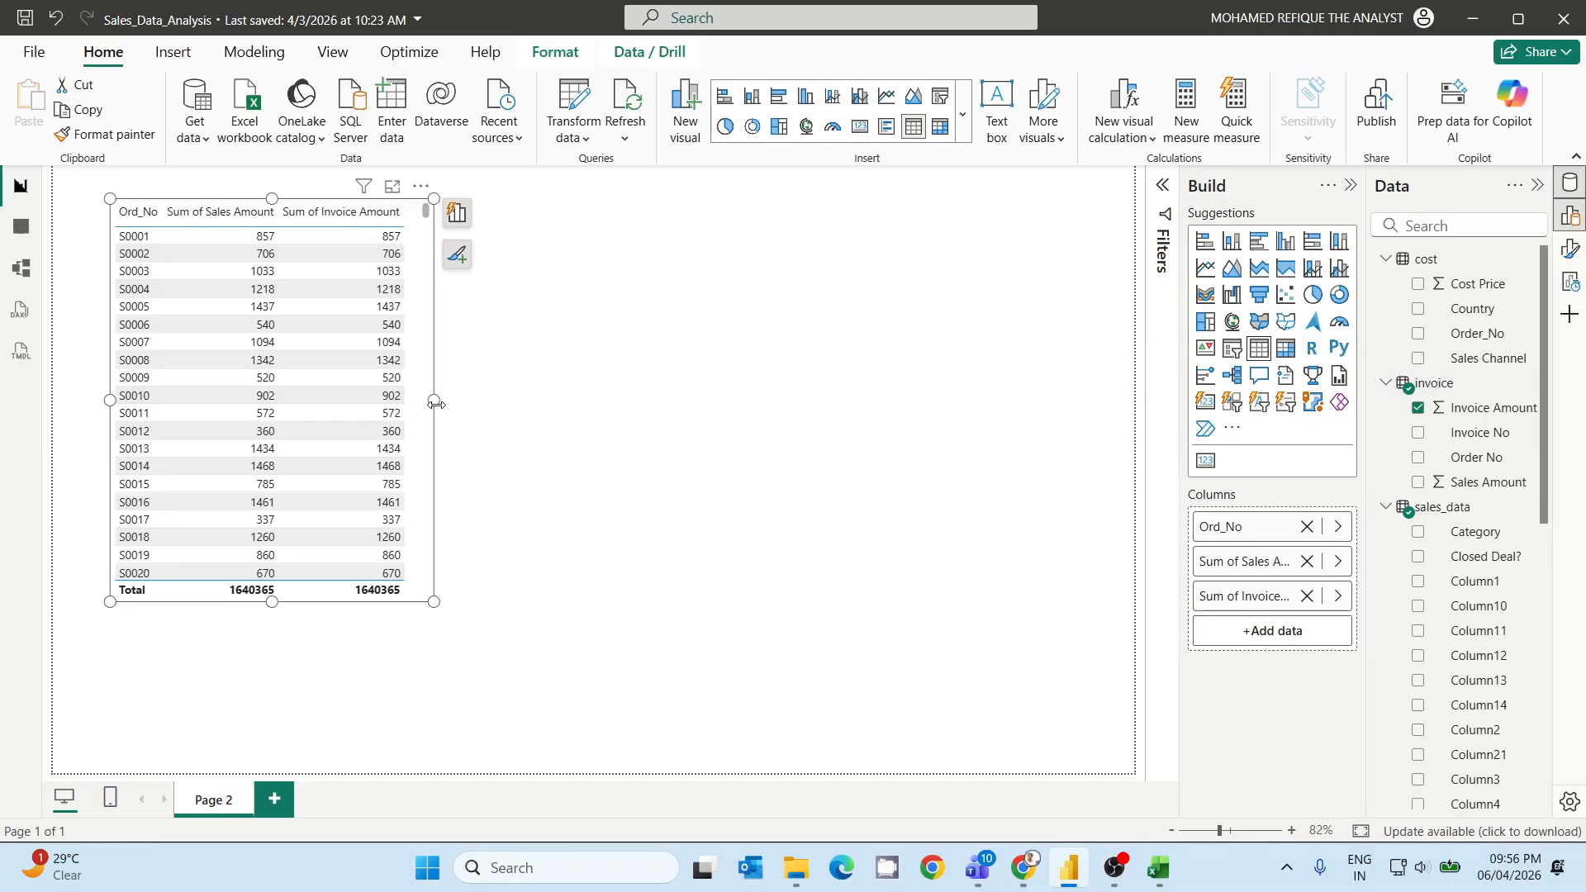
Widen the table visual, add Cost Price from the cost table as the last column, and check the order S0001 row.
{"action": "left_click_drag", "start_coordinate": [434, 411], "coordinate": [635, 429]}
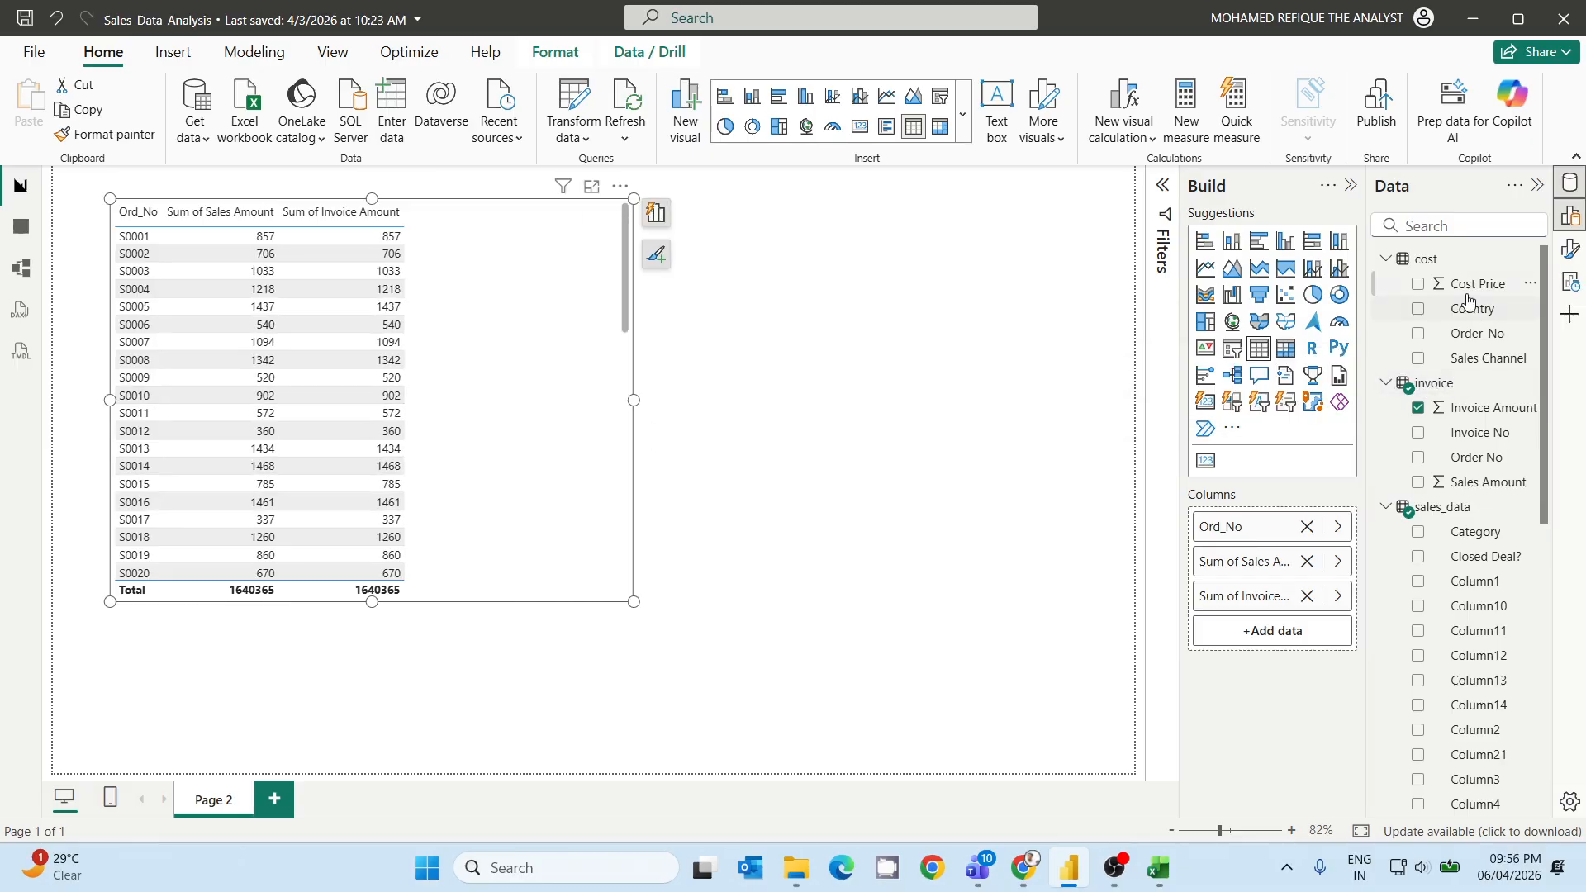
{"action": "left_click_drag", "start_coordinate": [1467, 294], "coordinate": [1296, 636]}
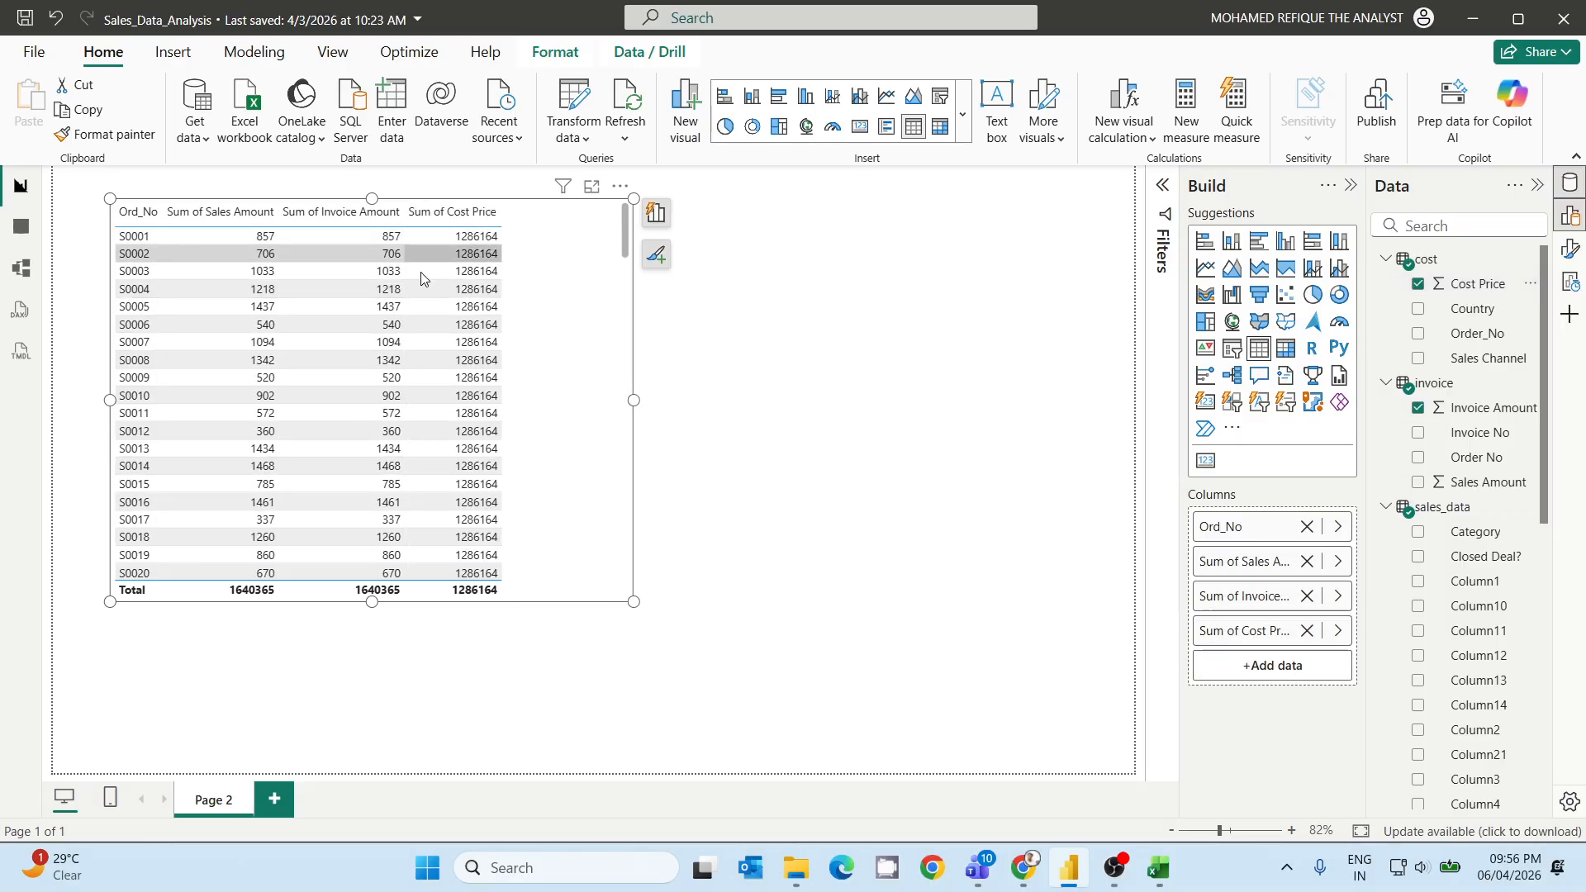
{"action": "left_click", "coordinate": [147, 237]}
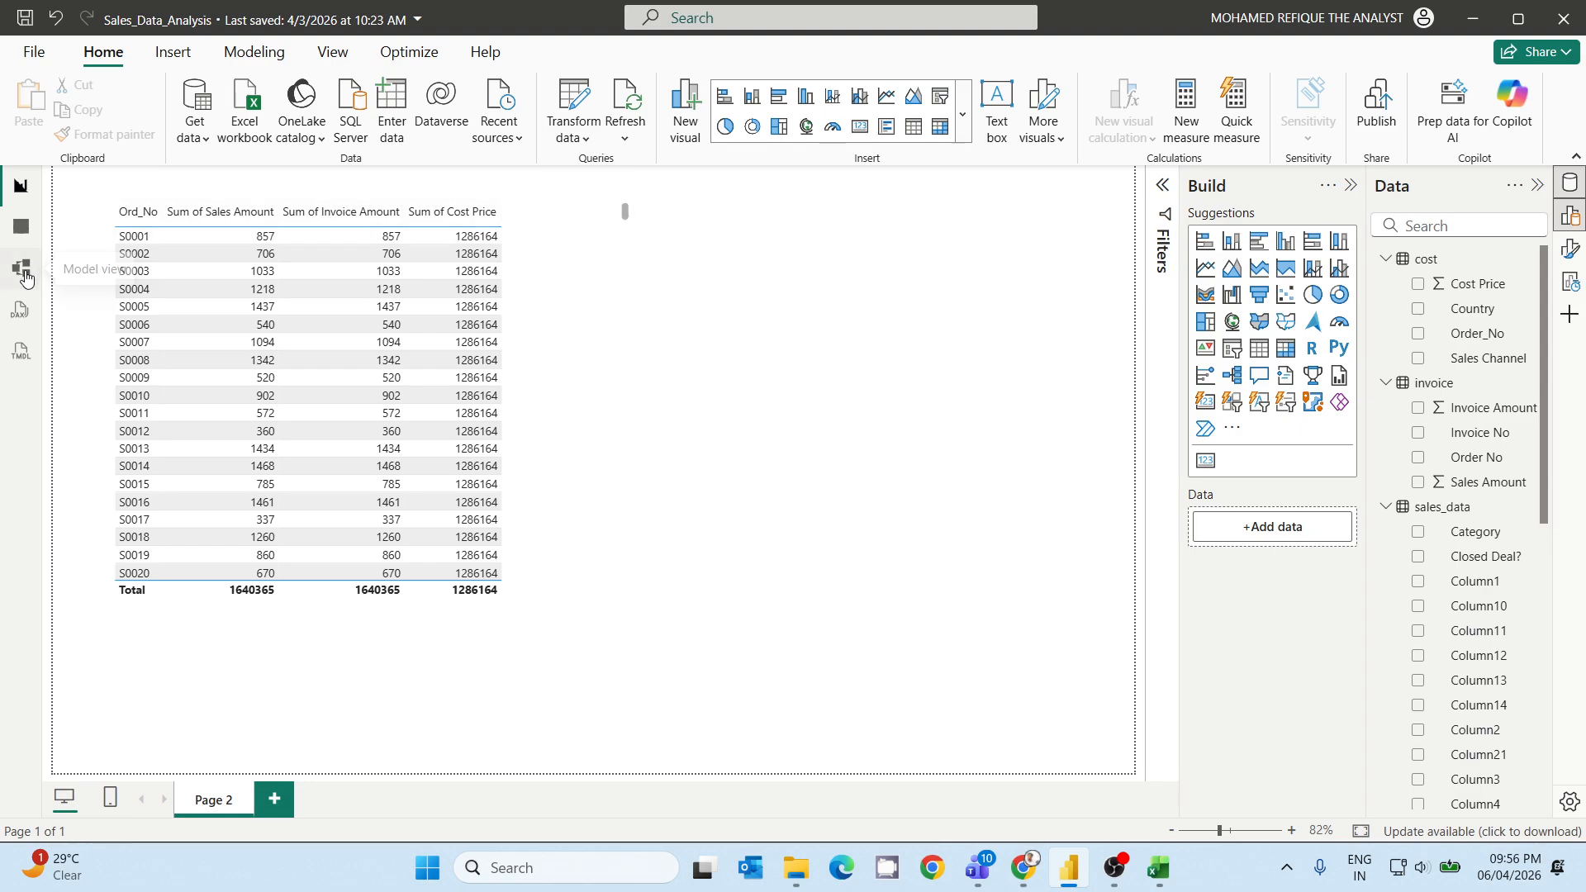
Create an active one-to-one (1:1) relationship from sales_data Ord_No to cost Order_No with cross-filtering in both directions.
{"action": "left_click", "coordinate": [23, 271]}
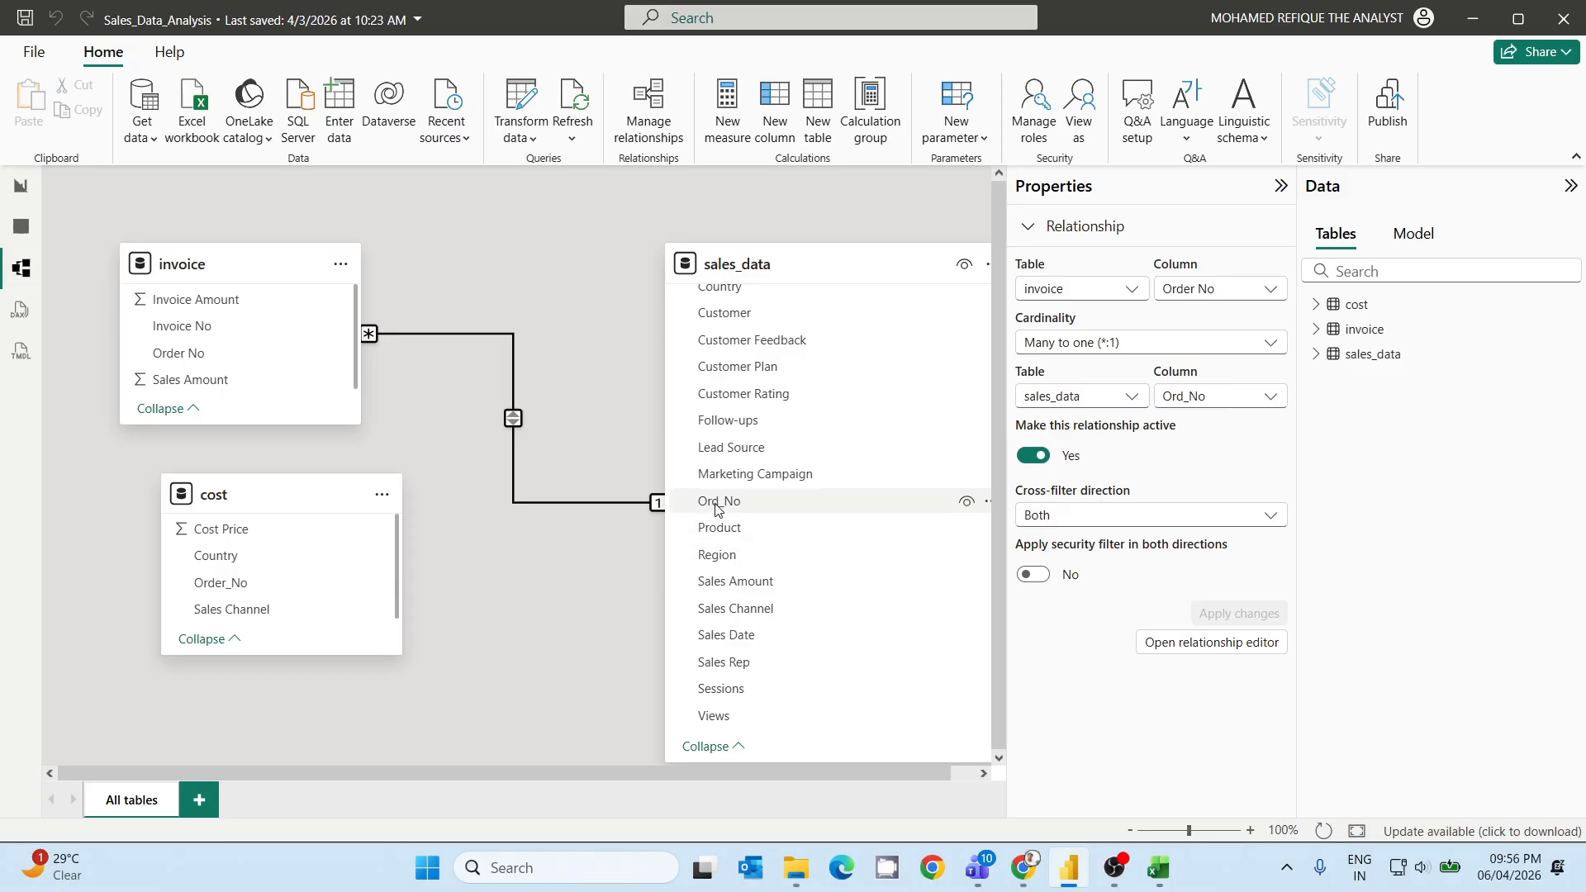
{"action": "left_click_drag", "start_coordinate": [698, 504], "coordinate": [305, 587]}
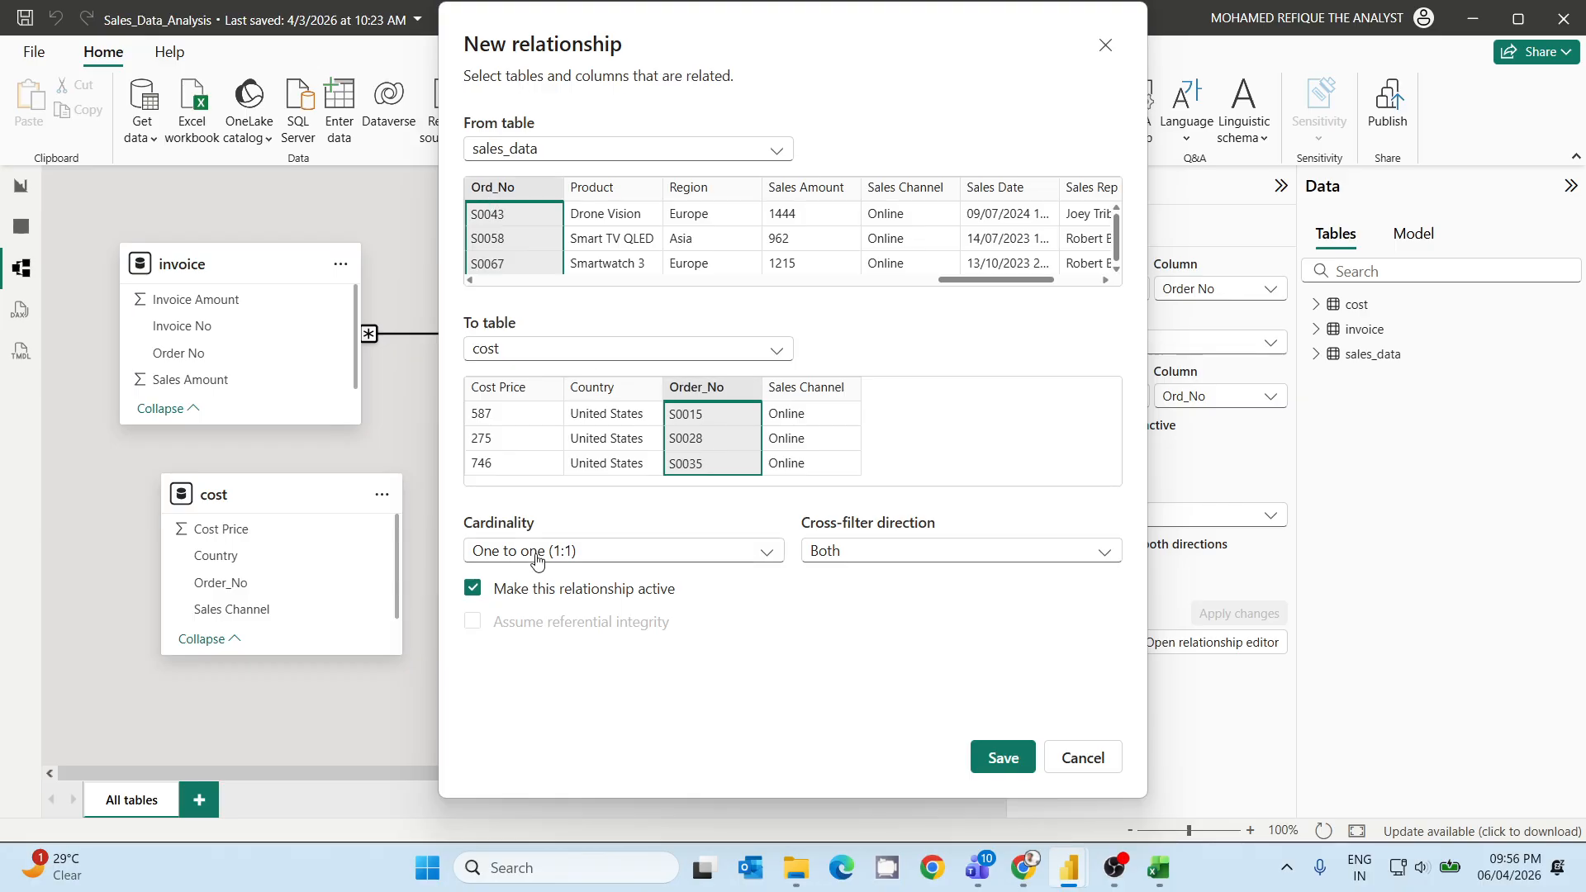
{"action": "left_click", "coordinate": [1000, 758]}
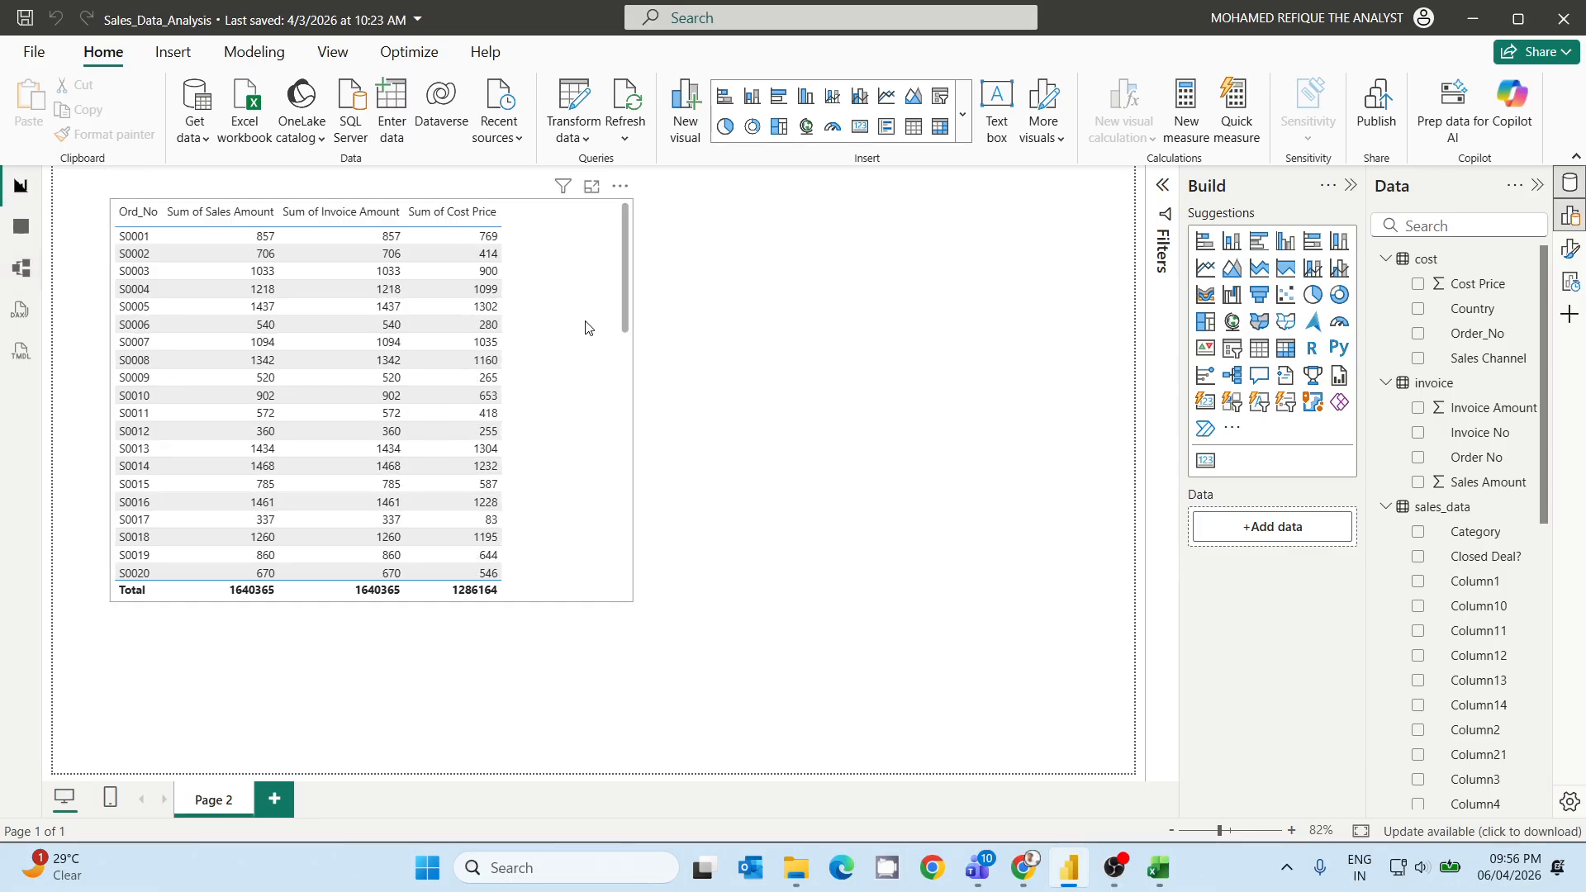
Move the table visual inward from the page corner, widen it slightly, and return to the model diagram.
{"action": "left_click_drag", "start_coordinate": [585, 361], "coordinate": [657, 389]}
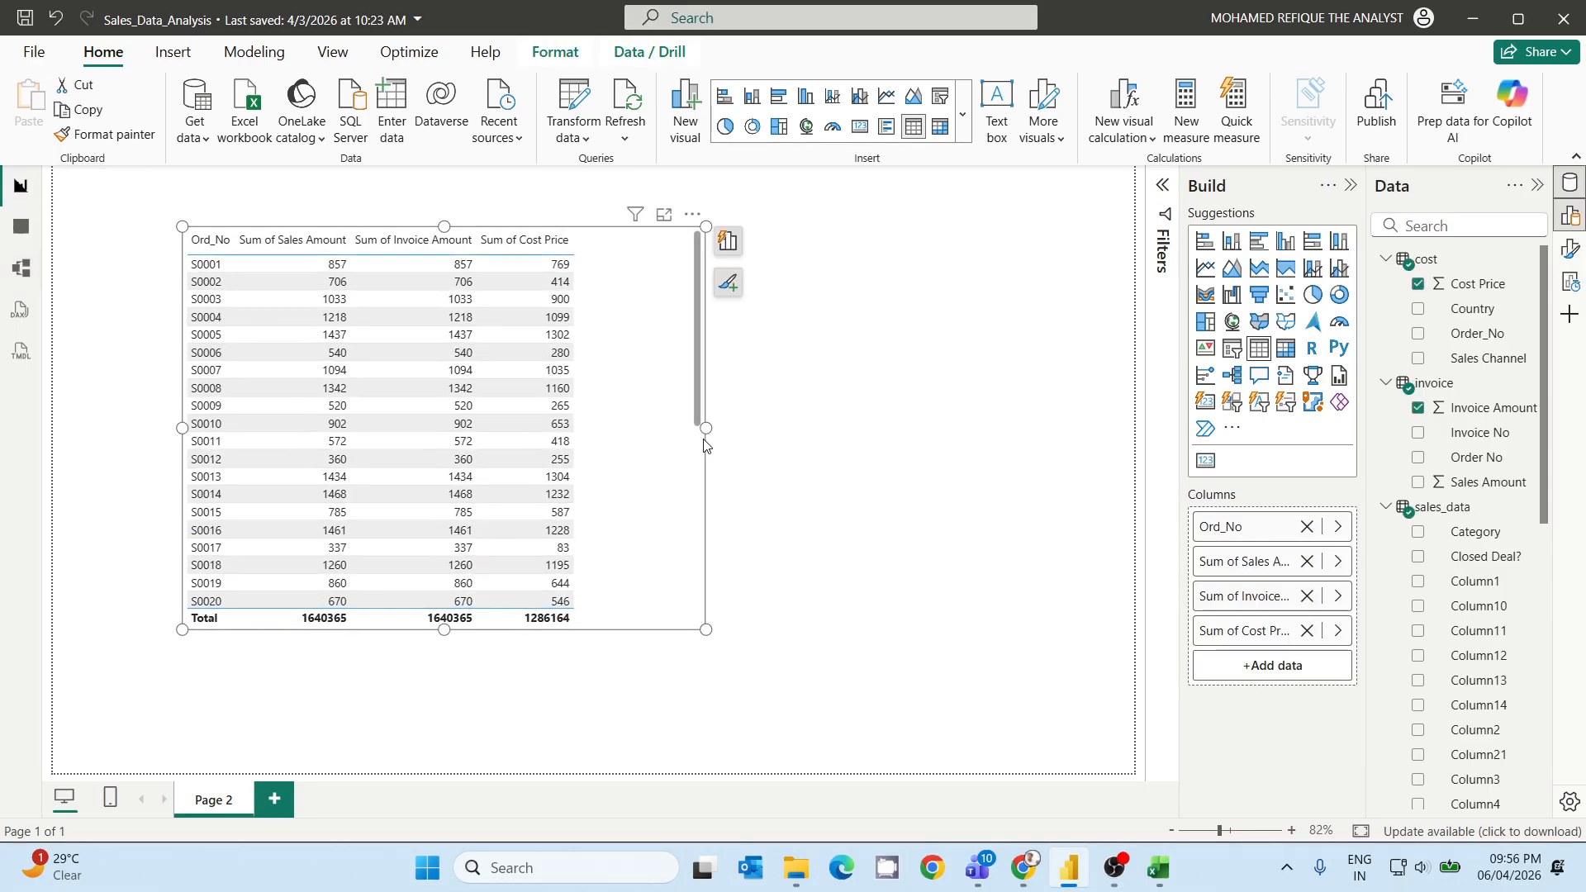
{"action": "left_click_drag", "start_coordinate": [705, 436], "coordinate": [620, 422]}
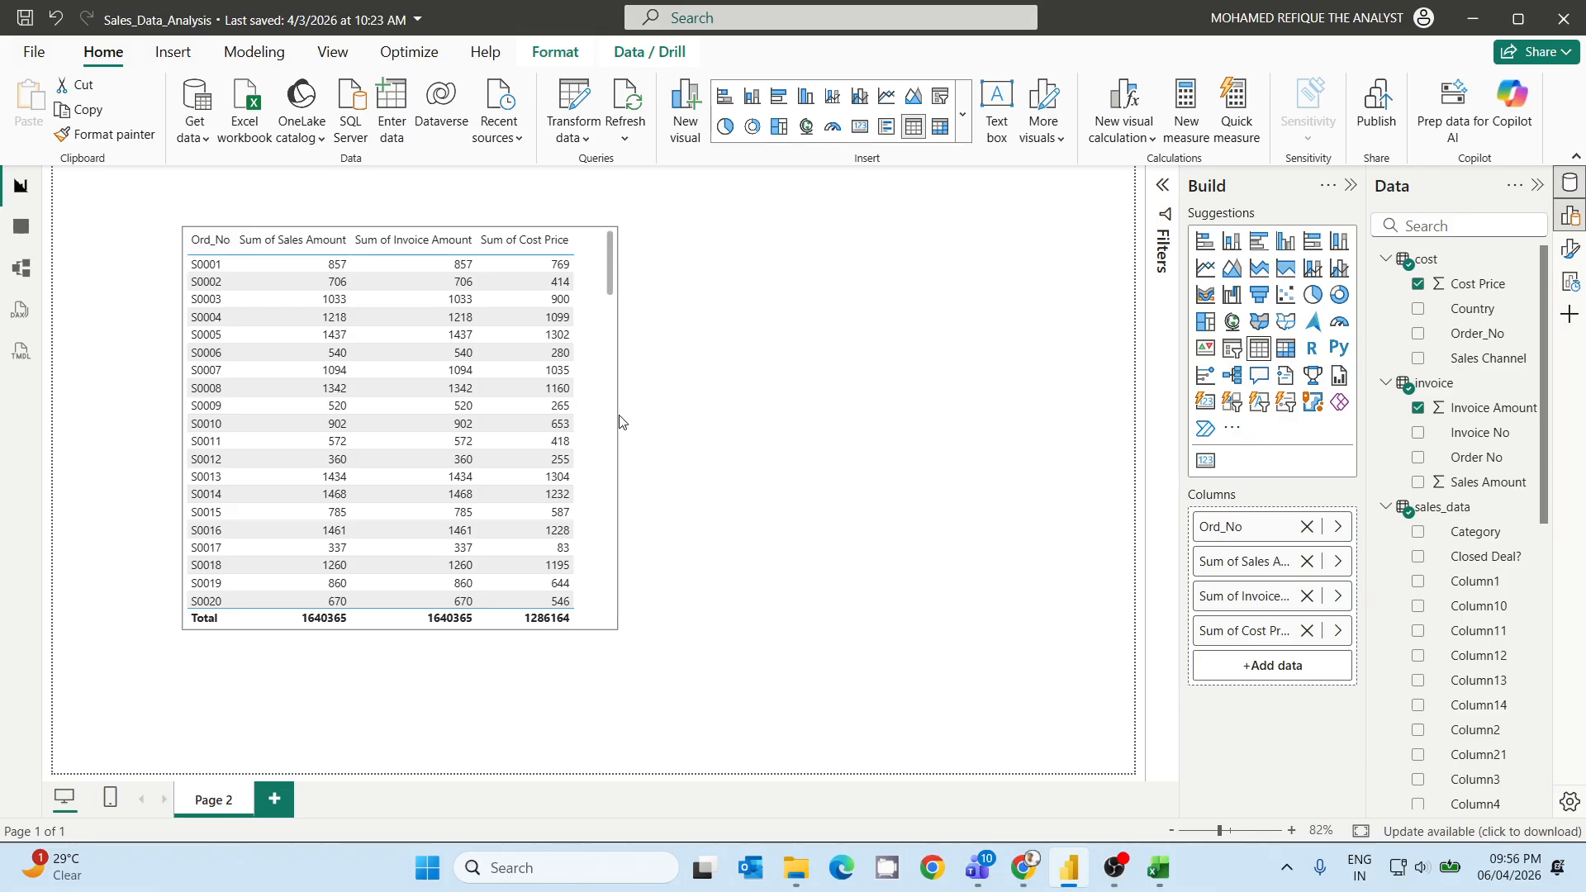
{"action": "key", "text": "ctrl+z"}
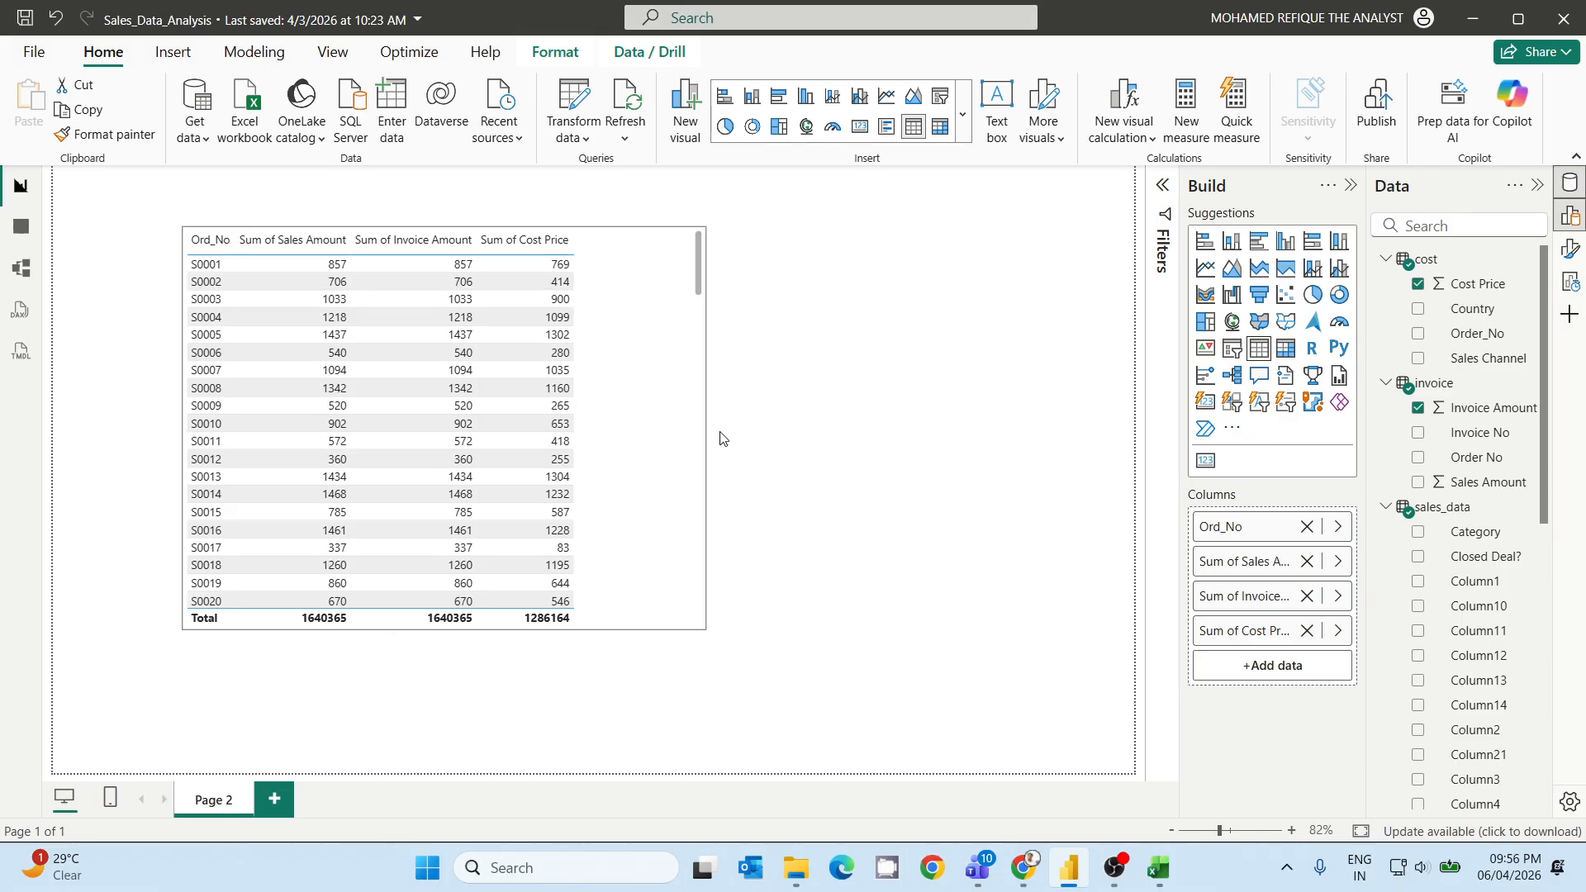
{"action": "left_click_drag", "start_coordinate": [720, 438], "coordinate": [743, 443]}
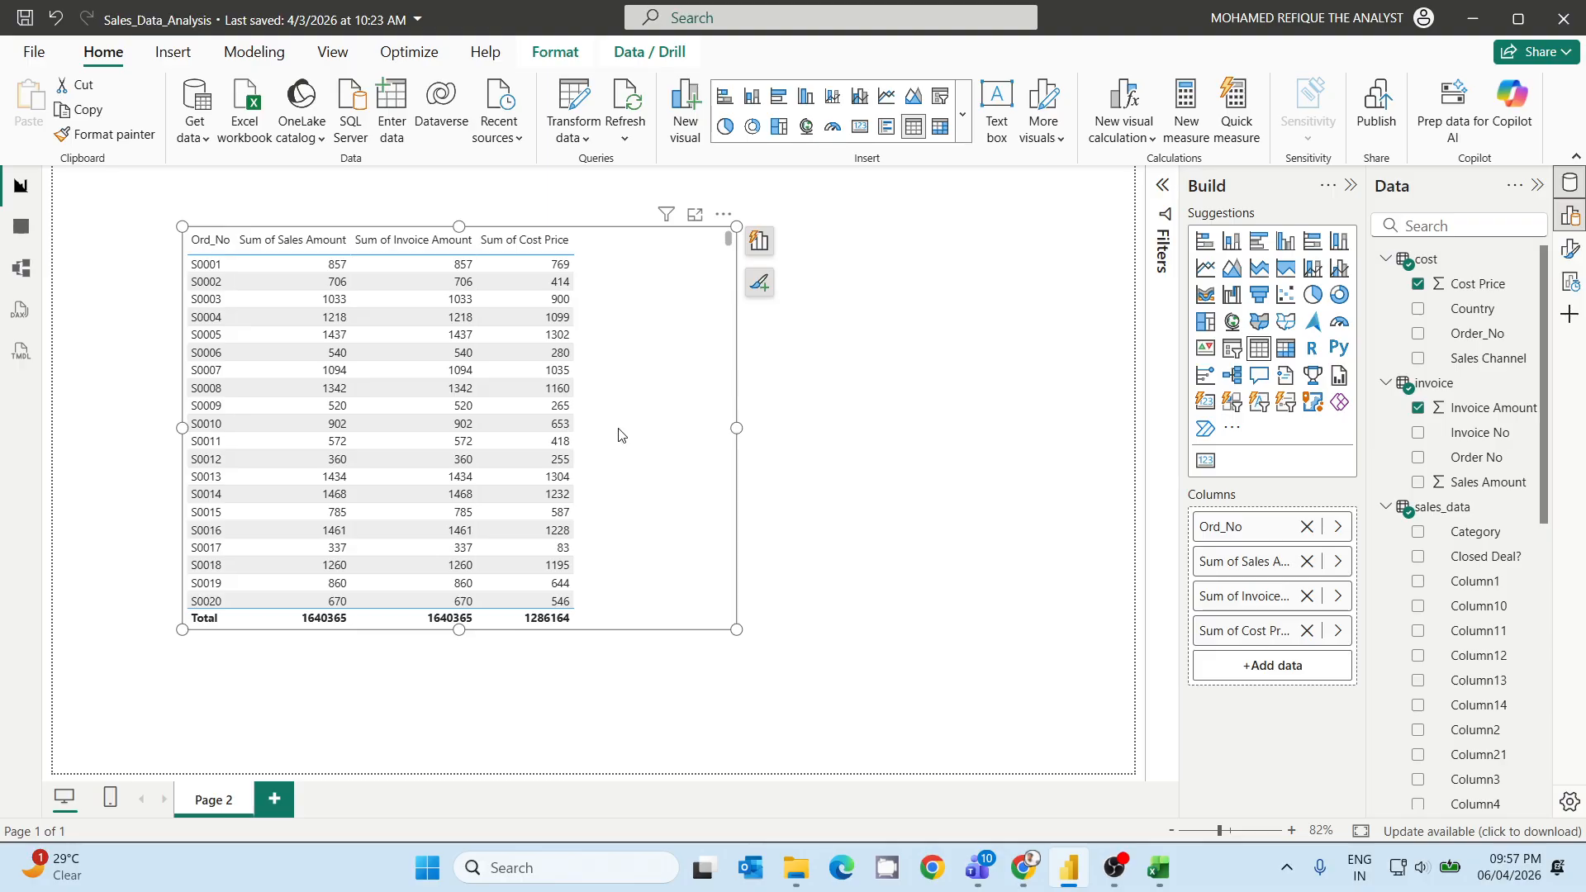
{"action": "left_click", "coordinate": [21, 268]}
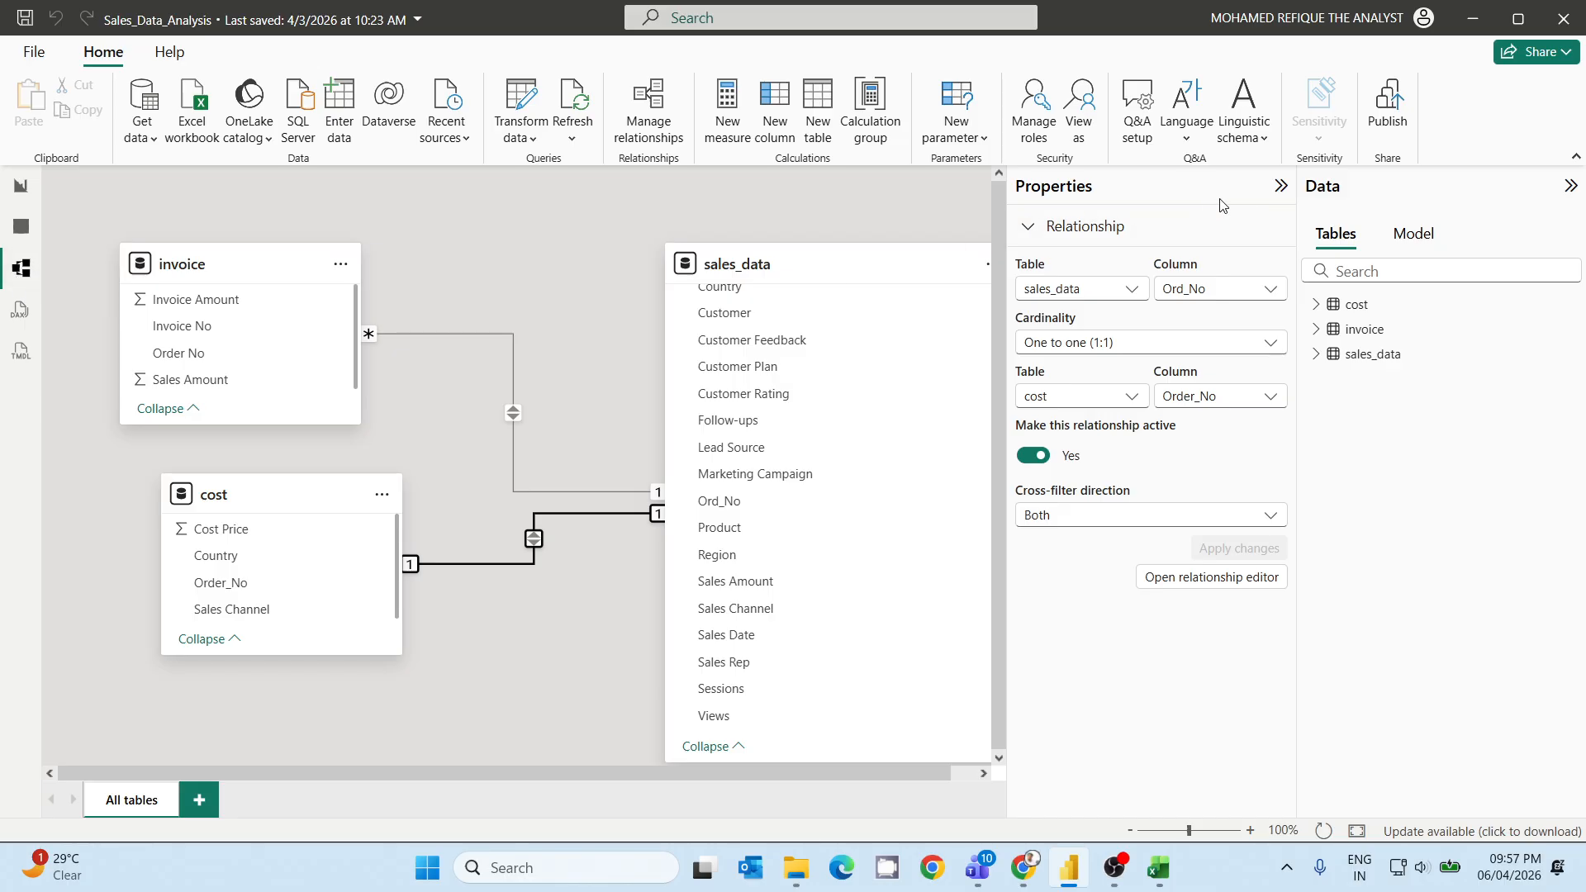